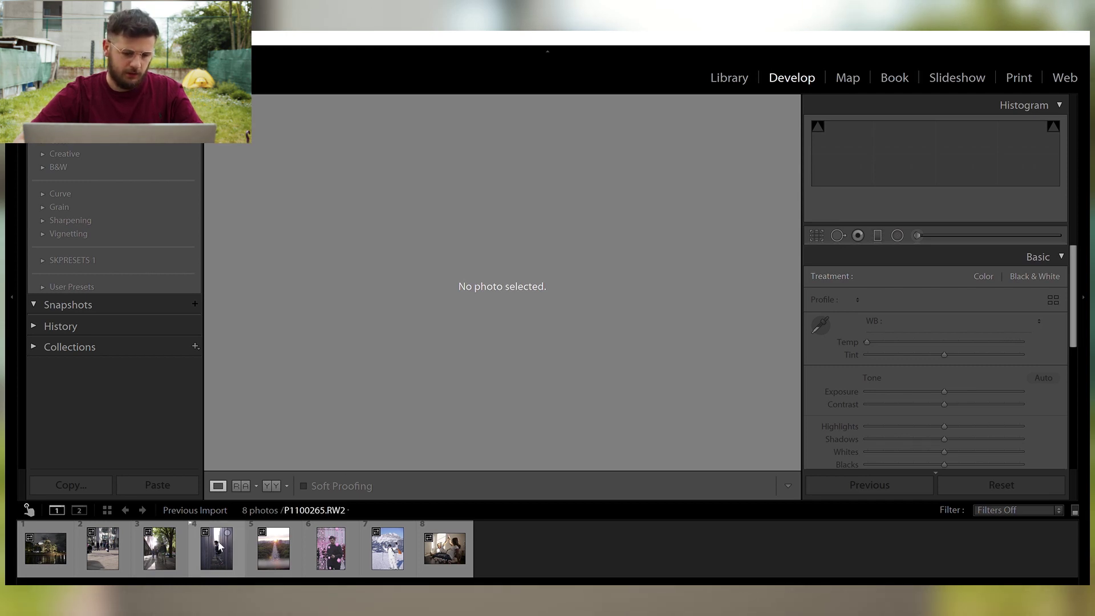
Step: Open the first photo, the Reichstag night river shot, and apply preset 01 from SKPRESETS 1
{"action": "key", "text": "Right"}
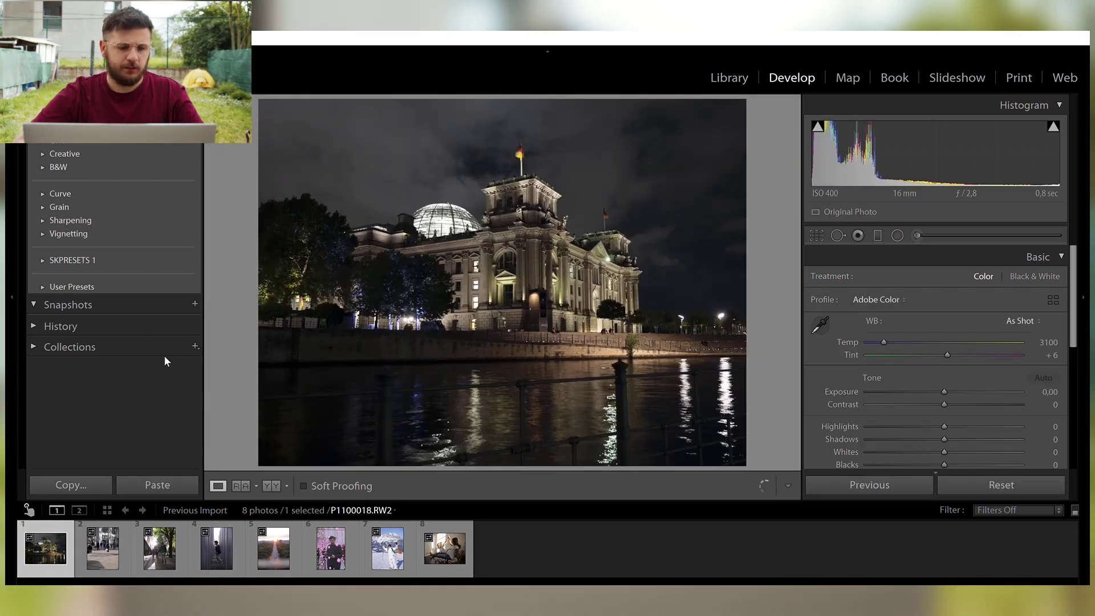
{"action": "left_click", "coordinate": [42, 260]}
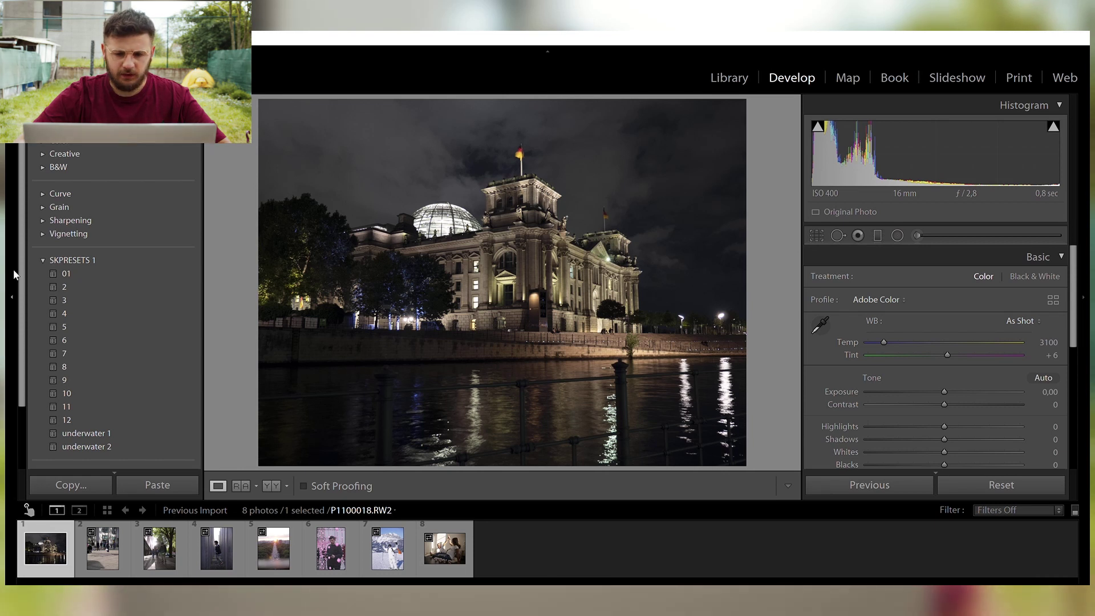
{"action": "left_click", "coordinate": [33, 272]}
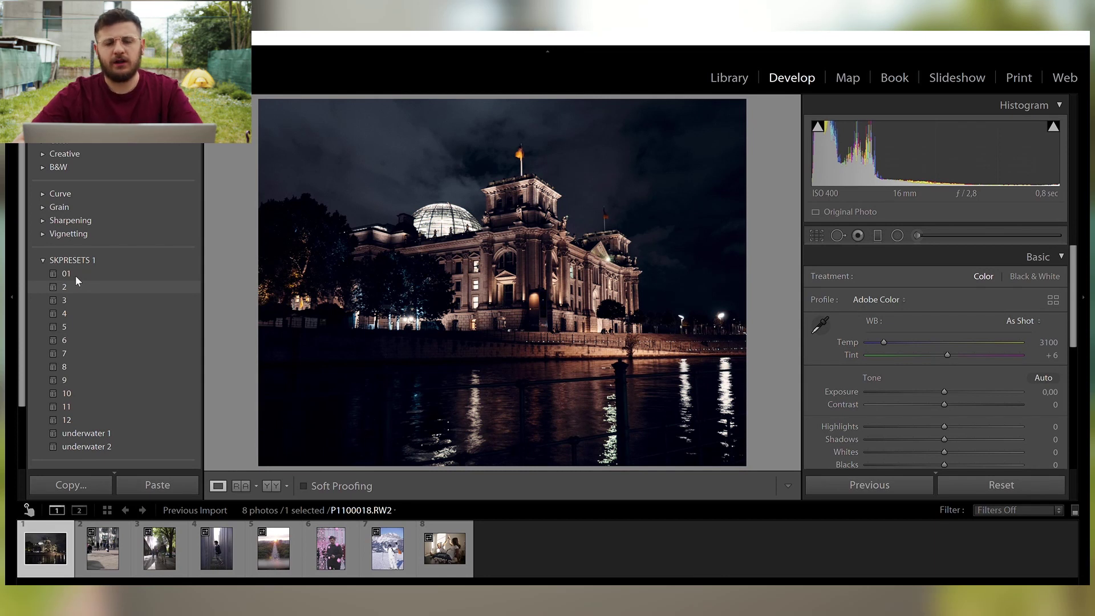
Step: Switch the night photo to preset 2, apply Auto tone, and adjust the exposure
{"action": "left_click", "coordinate": [75, 276]}
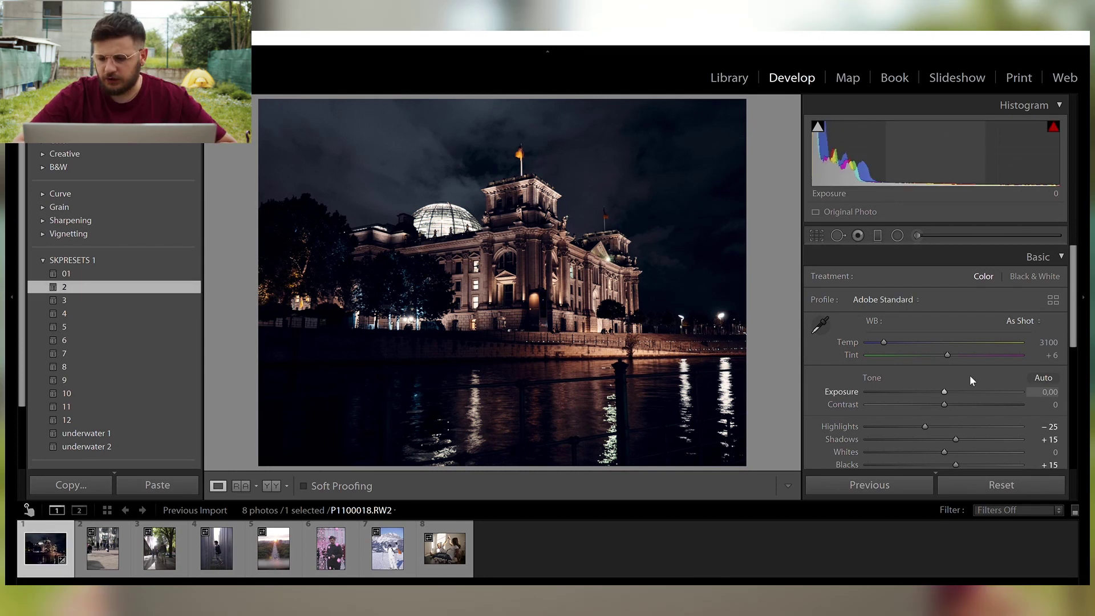
{"action": "left_click", "coordinate": [1041, 377]}
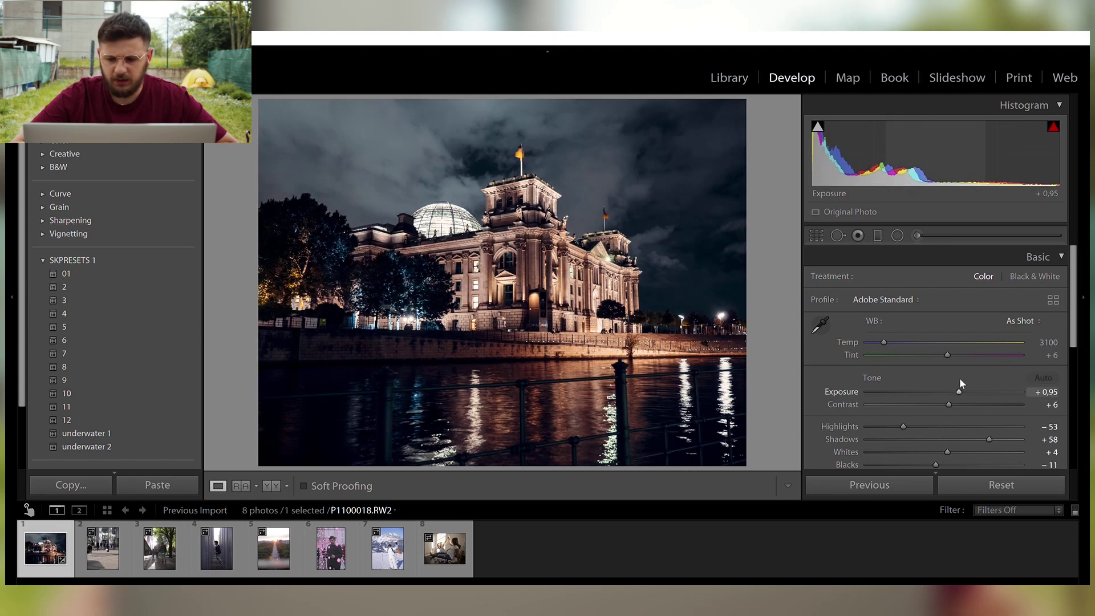
{"action": "left_click_drag", "start_coordinate": [959, 378], "coordinate": [941, 378]}
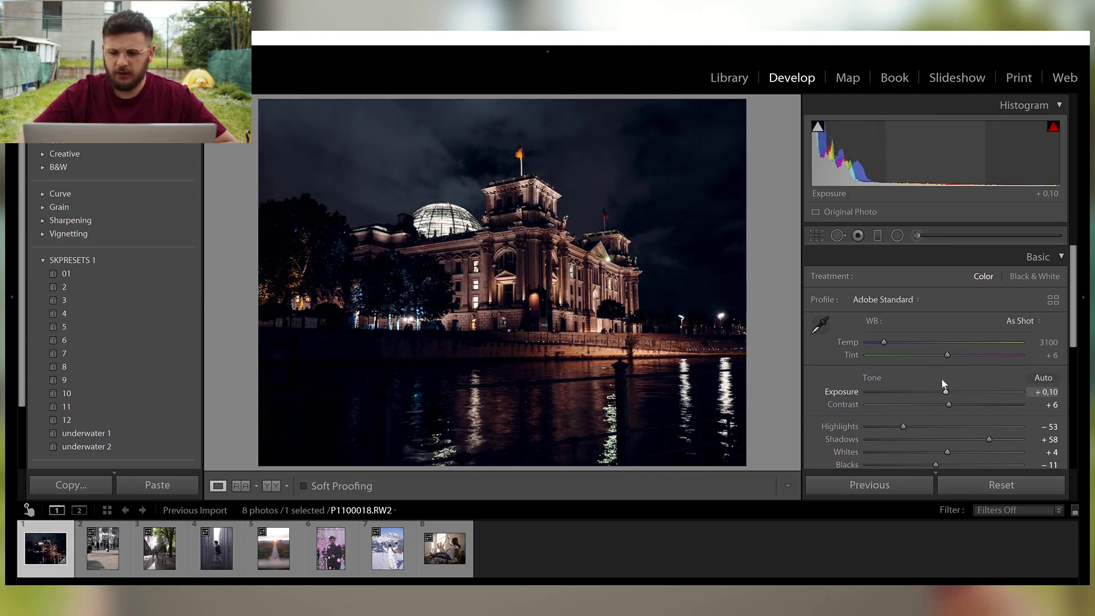
{"action": "scroll", "coordinate": [941, 378], "scroll_direction": "up", "scroll_amount": 6}
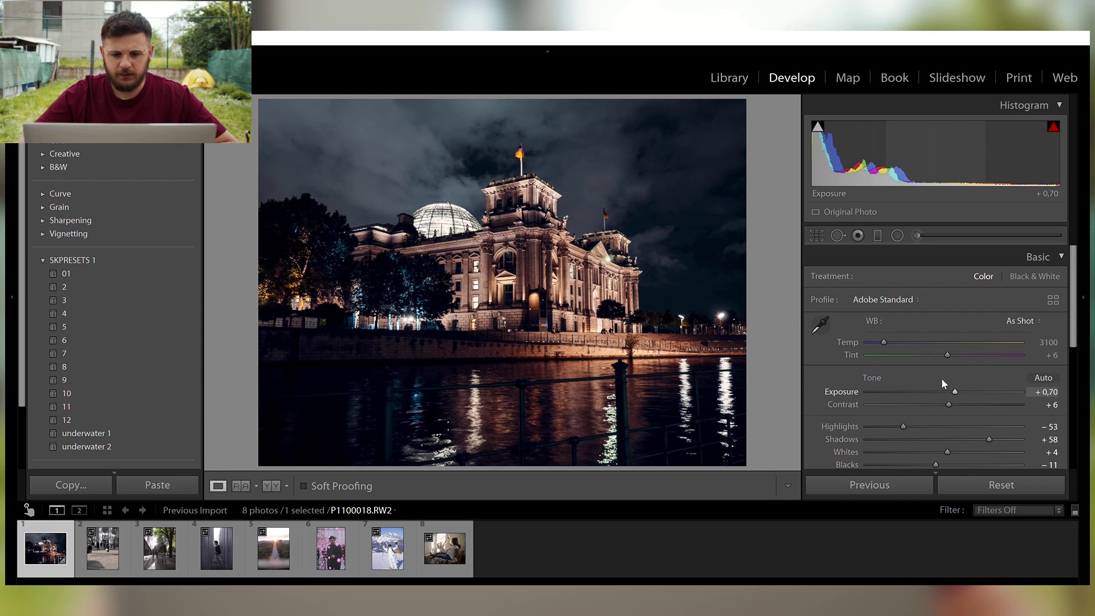
Step: Set Contrast +21, Highlights −31, Shadows +38, and Texture and Clarity to +20
{"action": "left_click_drag", "start_coordinate": [947, 393], "coordinate": [959, 393]}
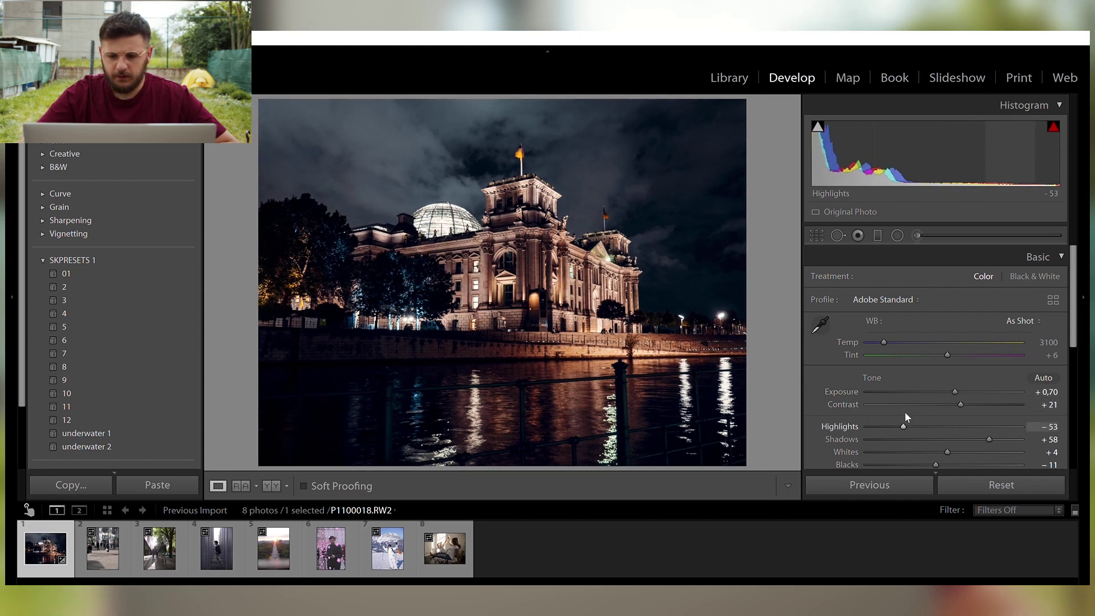
{"action": "left_click_drag", "start_coordinate": [905, 413], "coordinate": [922, 411]}
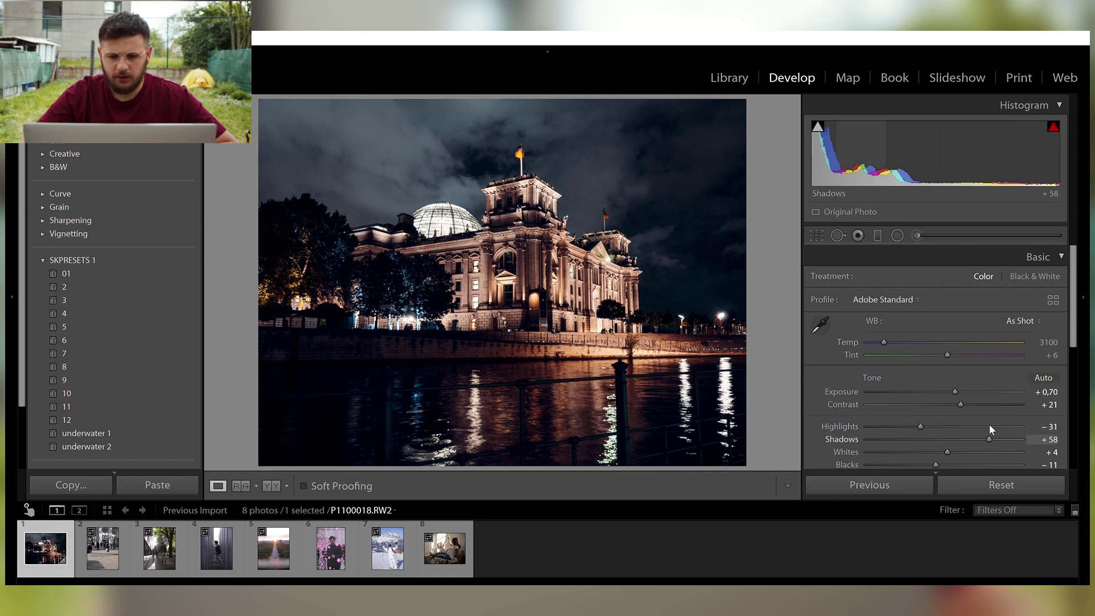
{"action": "left_click_drag", "start_coordinate": [989, 426], "coordinate": [974, 425]}
{"action": "scroll", "coordinate": [855, 426], "scroll_direction": "down", "scroll_amount": 1}
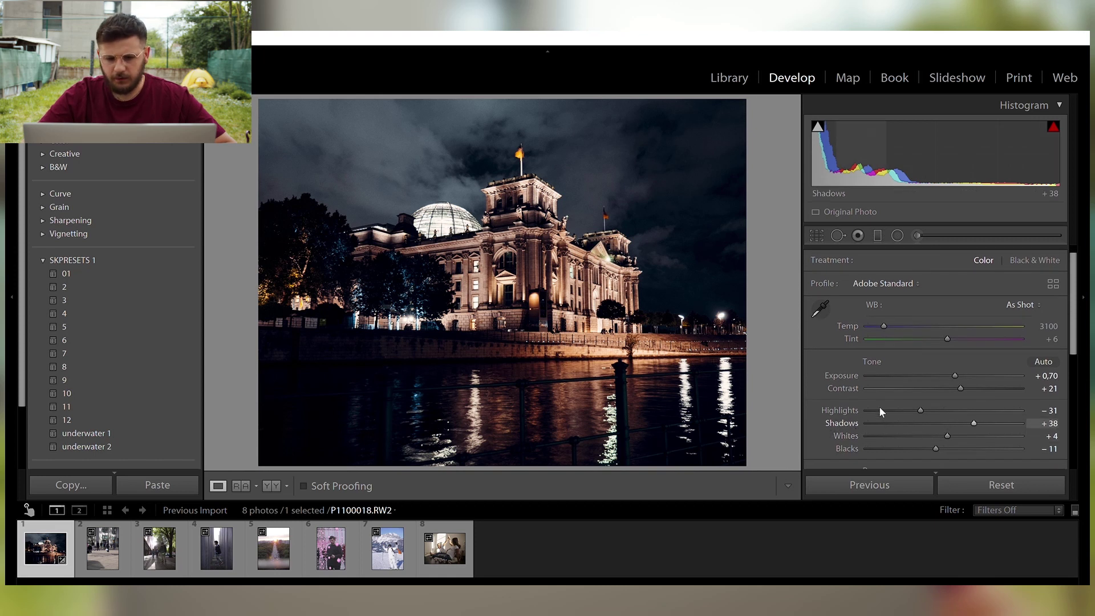
{"action": "scroll", "coordinate": [836, 429], "scroll_direction": "down", "scroll_amount": 3}
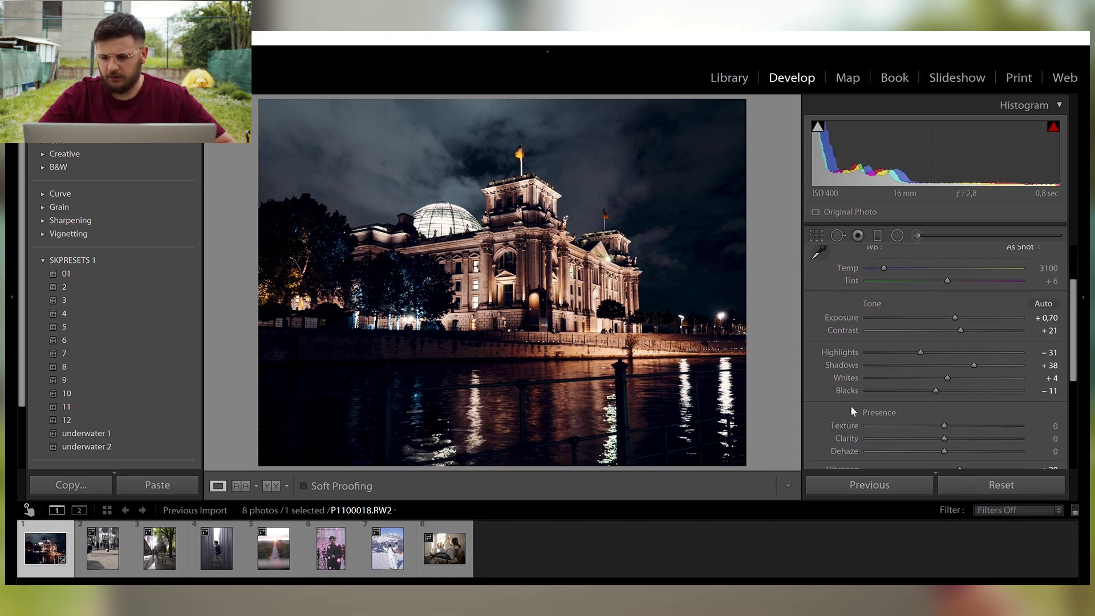
{"action": "scroll", "coordinate": [845, 406], "scroll_direction": "down", "scroll_amount": 1}
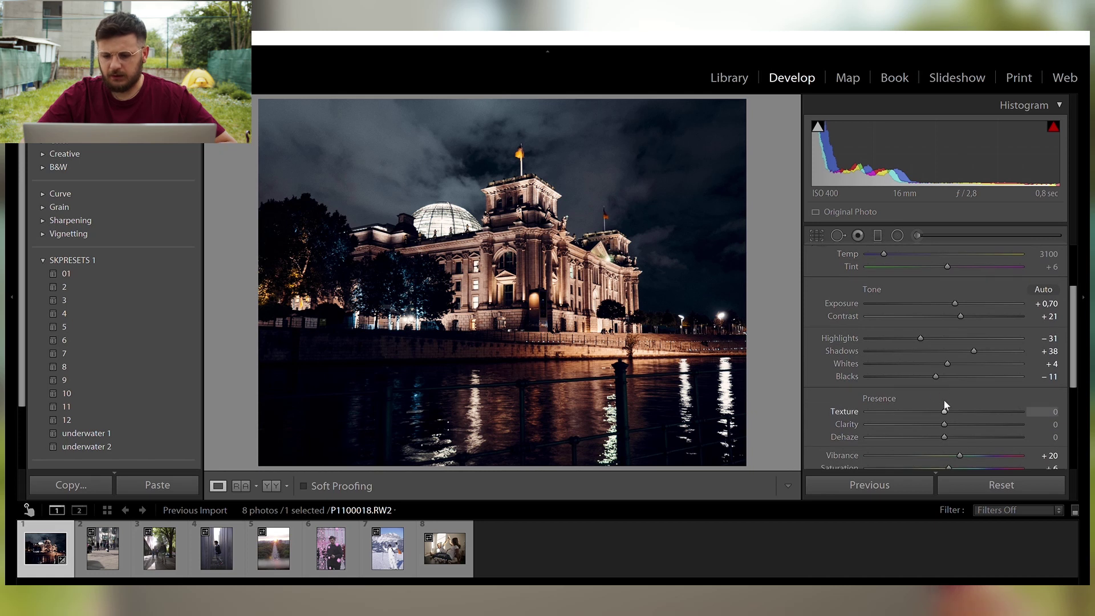
{"action": "scroll", "coordinate": [945, 403], "scroll_direction": "up", "scroll_amount": 4}
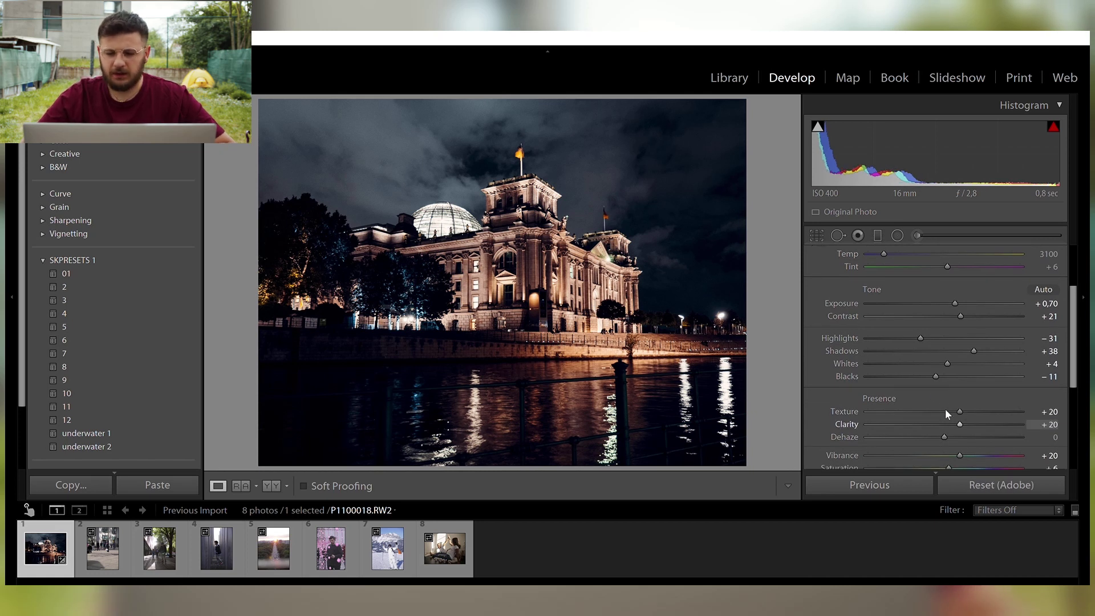
{"action": "scroll", "coordinate": [945, 409], "scroll_direction": "up", "scroll_amount": 4}
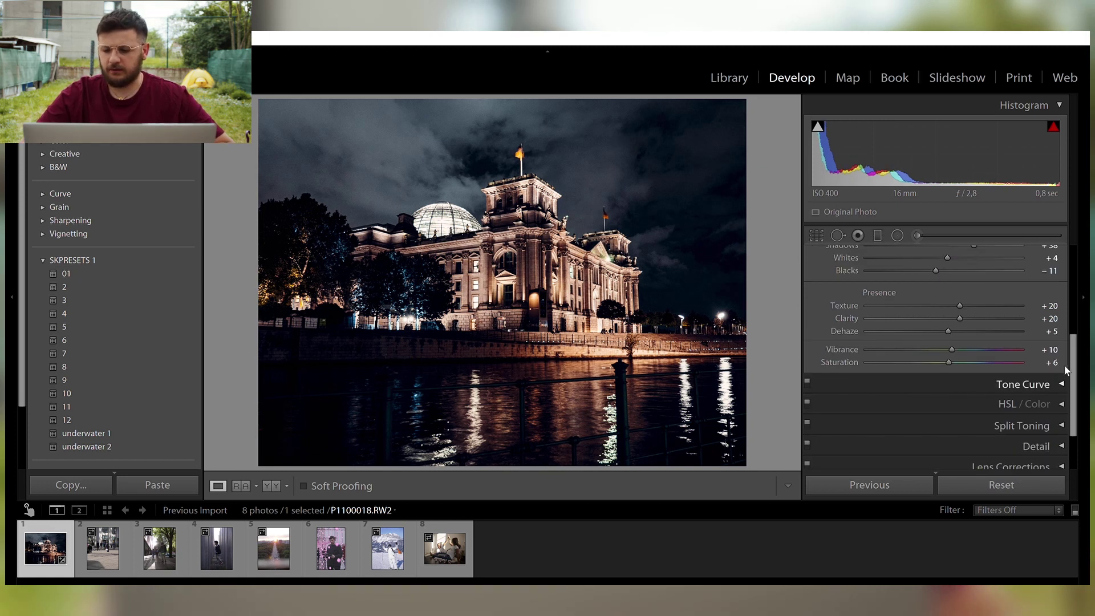
Step: Bend the RGB tone curve into an S-shape and show the Before & After comparison
{"action": "left_click", "coordinate": [1057, 374]}
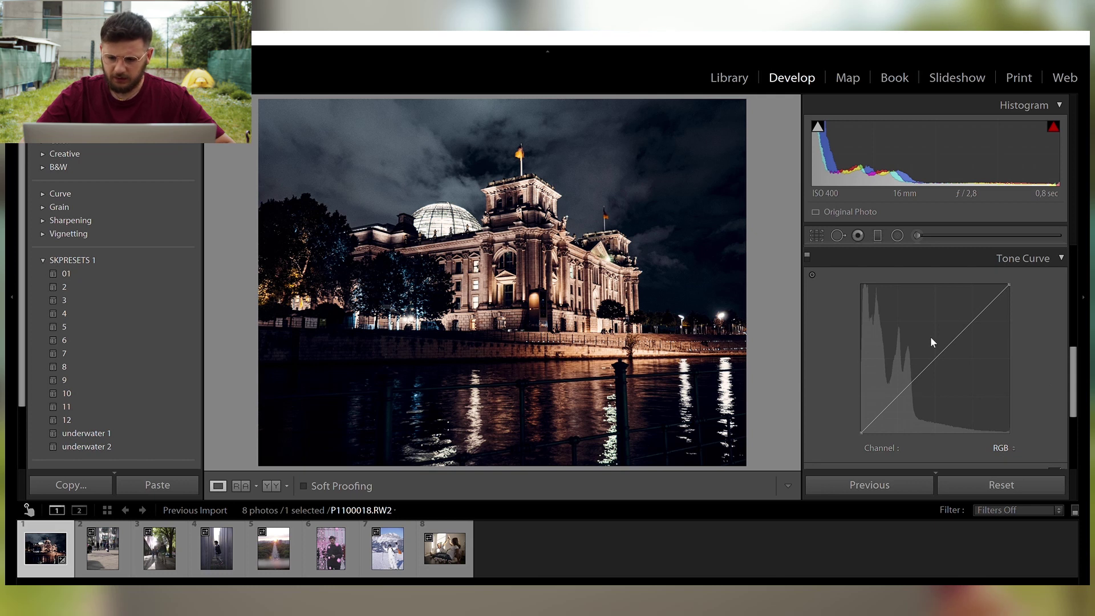
{"action": "left_click_drag", "start_coordinate": [902, 363], "coordinate": [898, 348]}
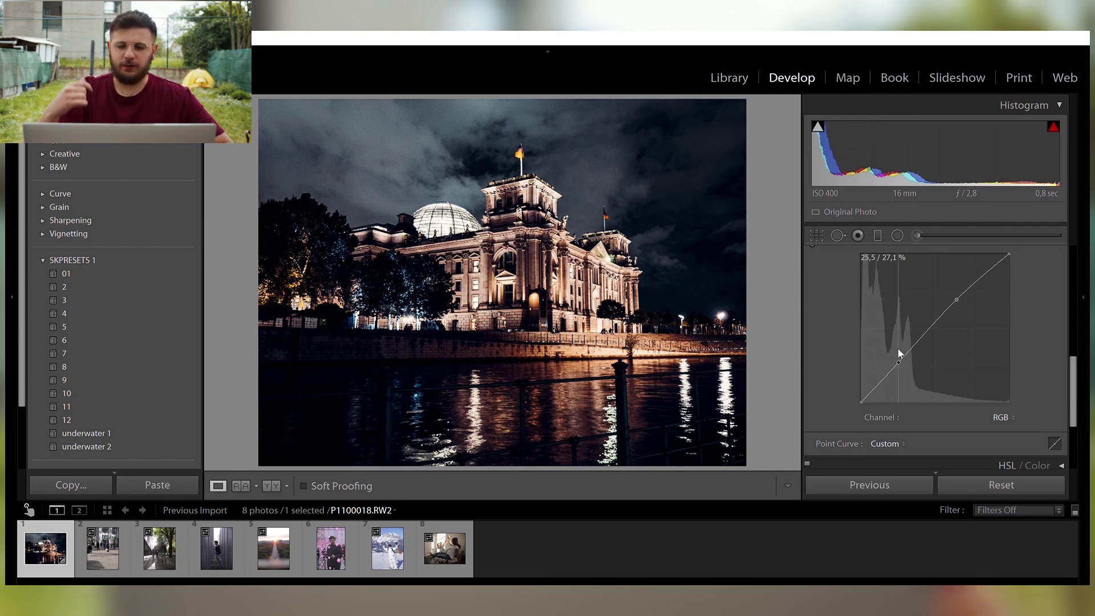
{"action": "left_click_drag", "start_coordinate": [897, 347], "coordinate": [898, 348]}
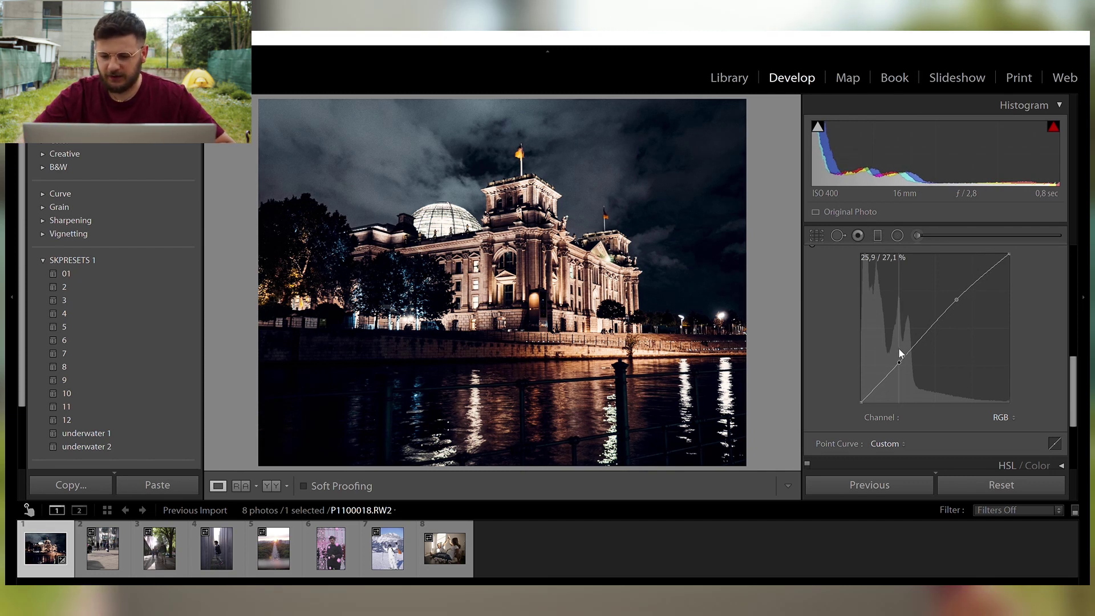
{"action": "scroll", "coordinate": [905, 320], "scroll_direction": "up", "scroll_amount": 5}
{"action": "key", "text": "y"}
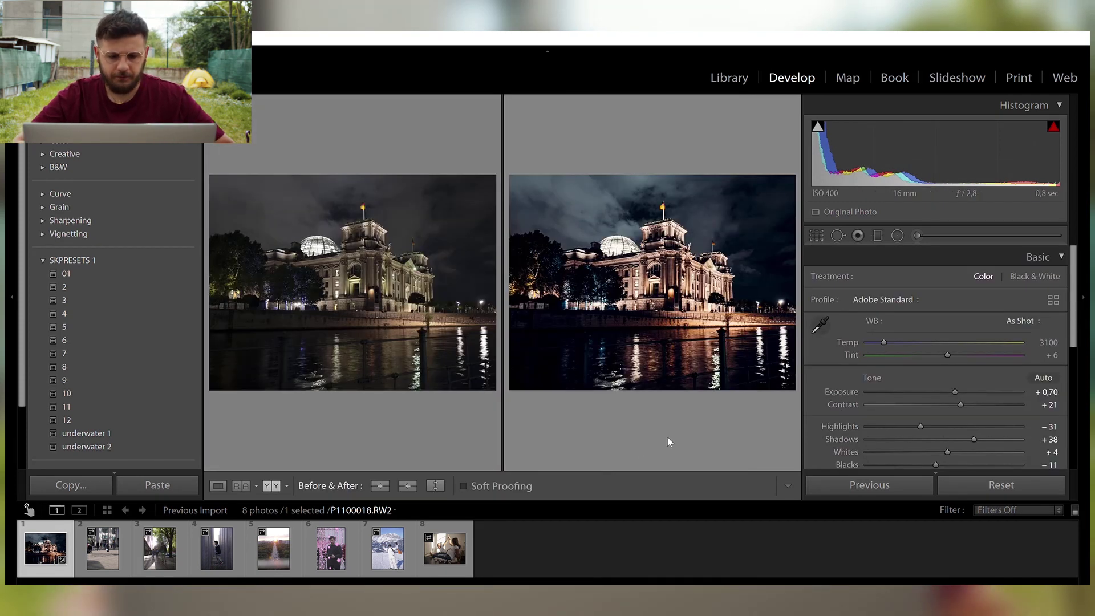
Step: Open the street dancer photo and crop in from the left, shifting the dancer up in frame
{"action": "key", "text": "y"}
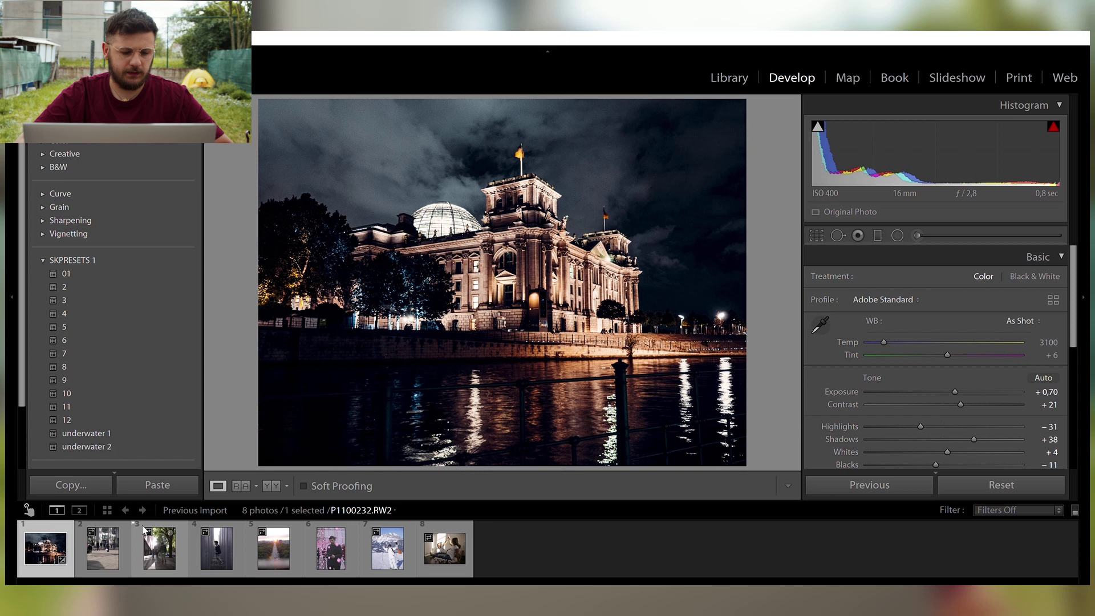
{"action": "key", "text": "Right"}
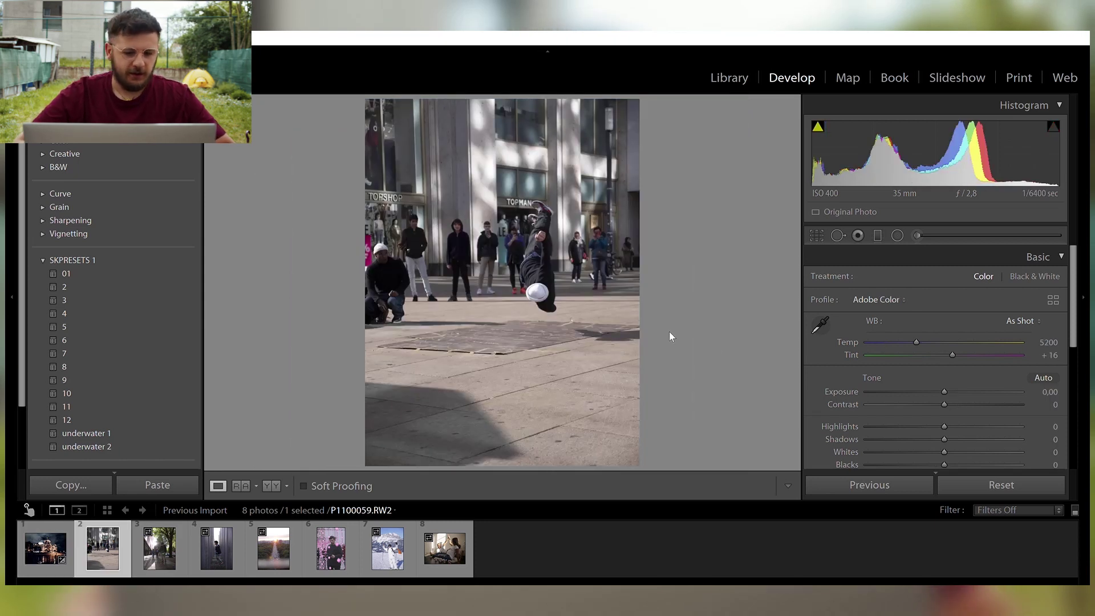
{"action": "key", "text": "r"}
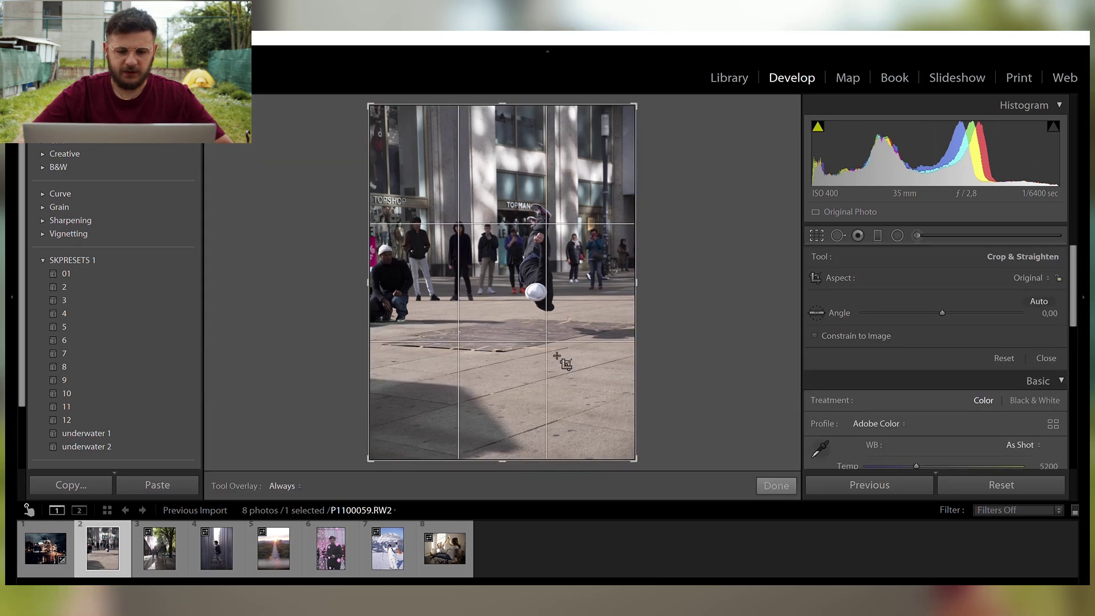
{"action": "left_click_drag", "start_coordinate": [374, 426], "coordinate": [401, 423]}
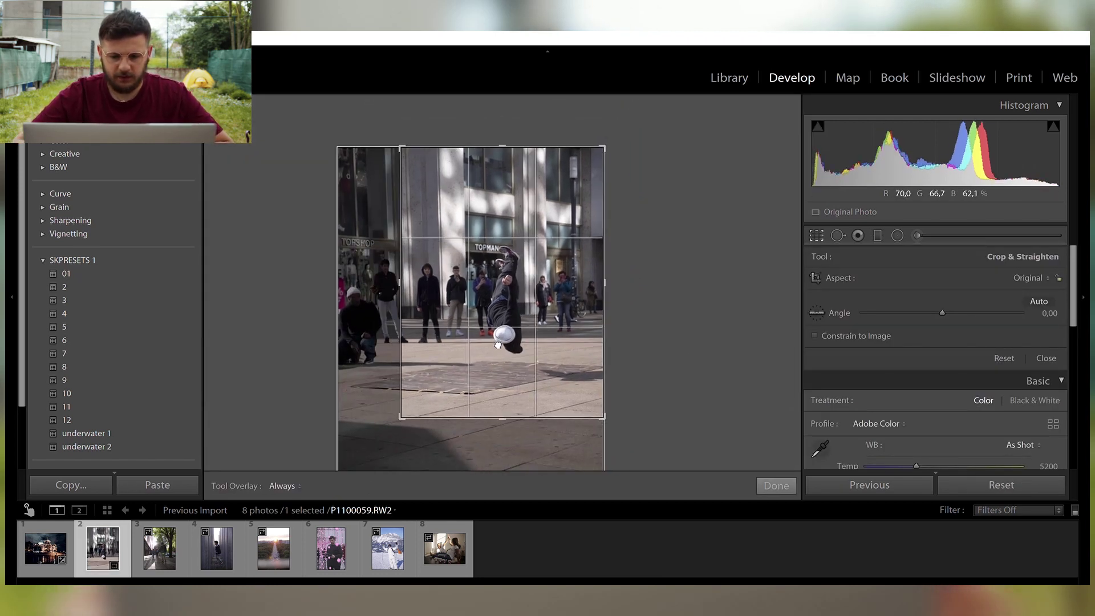
{"action": "left_click_drag", "start_coordinate": [495, 340], "coordinate": [496, 320]}
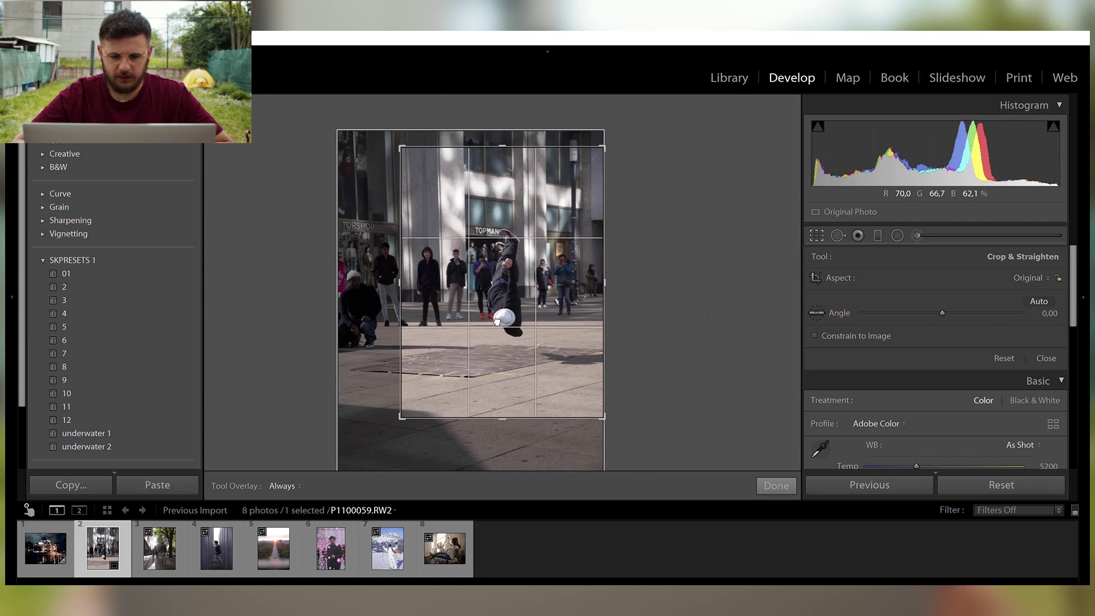
{"action": "left_click", "coordinate": [774, 482]}
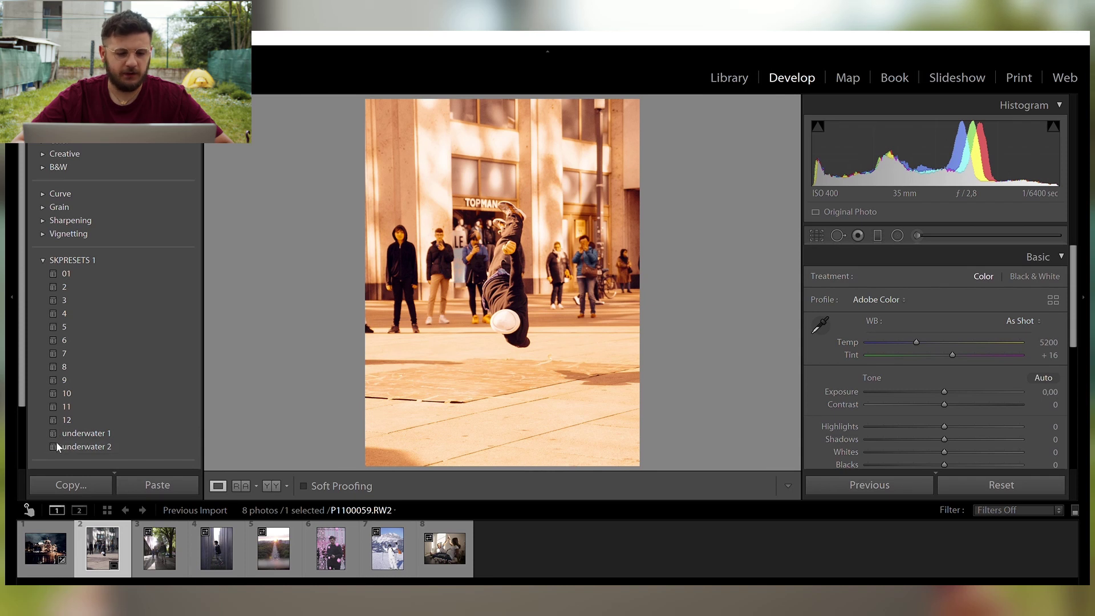
Step: Apply preset 12 and Auto tone to the dancer photo, then nudge Shadows and Contrast up
{"action": "left_click", "coordinate": [56, 414]}
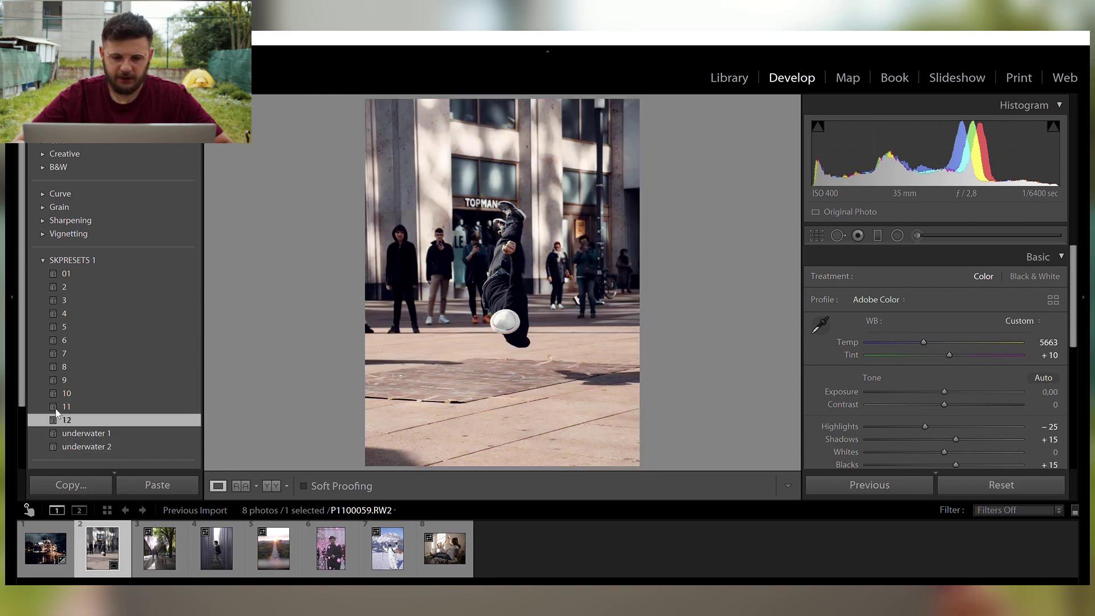
{"action": "left_click", "coordinate": [1052, 372]}
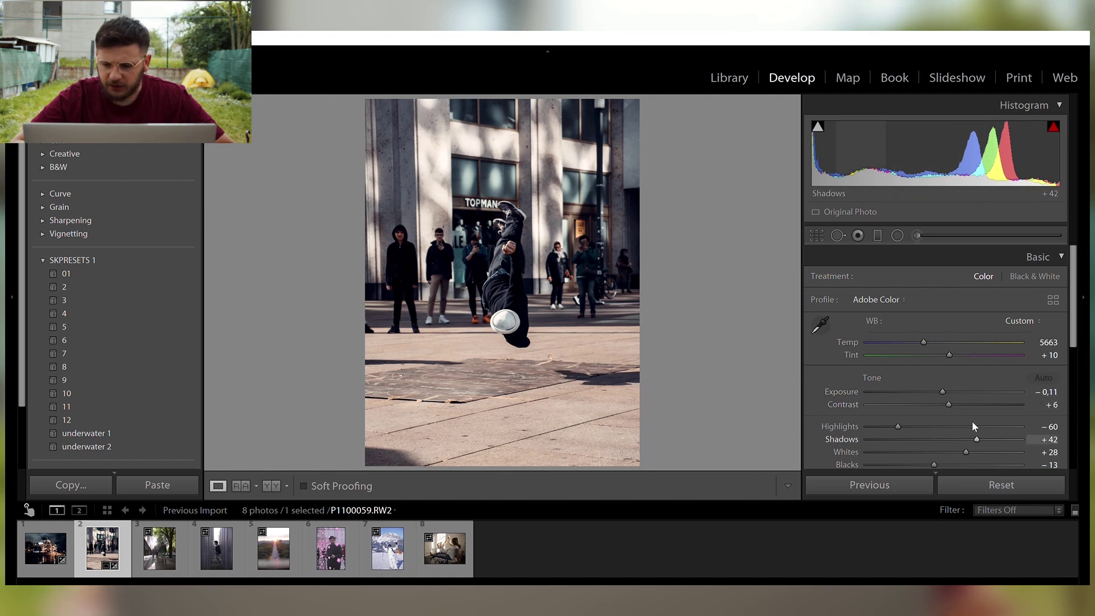
{"action": "key", "text": "Up"}
{"action": "key", "text": "Up"}
{"action": "key", "text": "Up"}
{"action": "key", "text": "Up"}
{"action": "key", "text": "Up"}
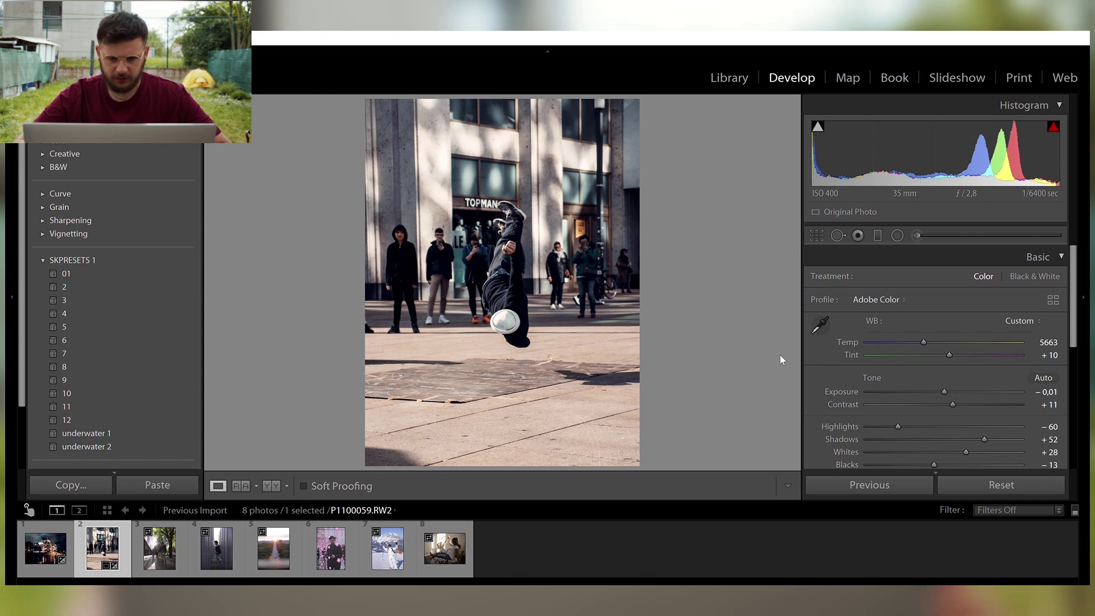
Step: Set Texture +20, Clarity +10 and Dehaze +10, then compare Before & After
{"action": "scroll", "coordinate": [828, 372], "scroll_direction": "down", "scroll_amount": 2}
{"action": "scroll", "coordinate": [828, 372], "scroll_direction": "down", "scroll_amount": 2}
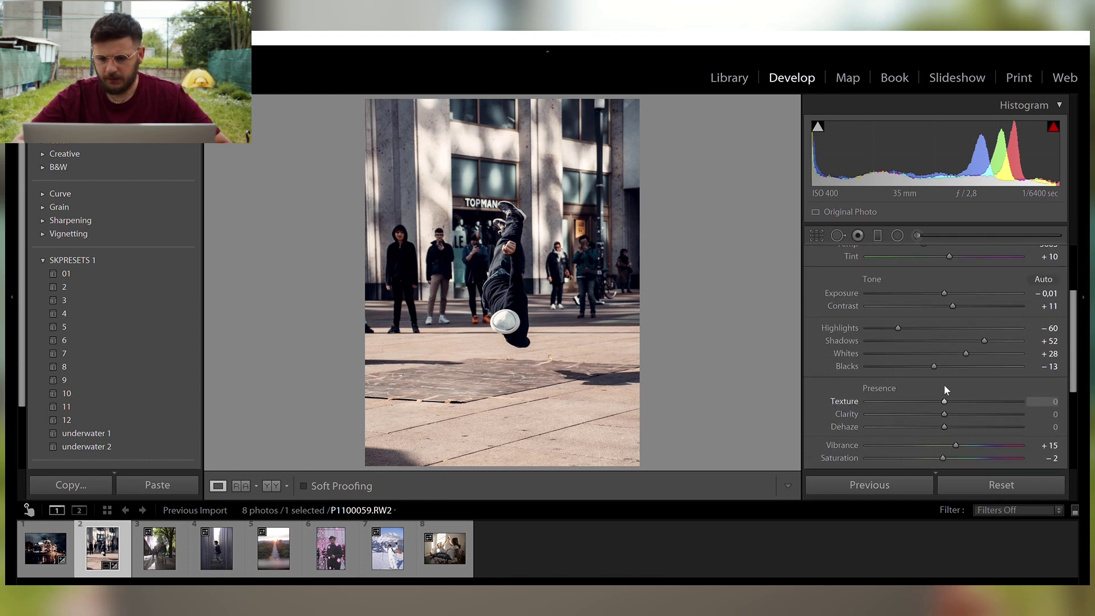
{"action": "key", "text": "shift"}
{"action": "key", "text": "shift+Up"}
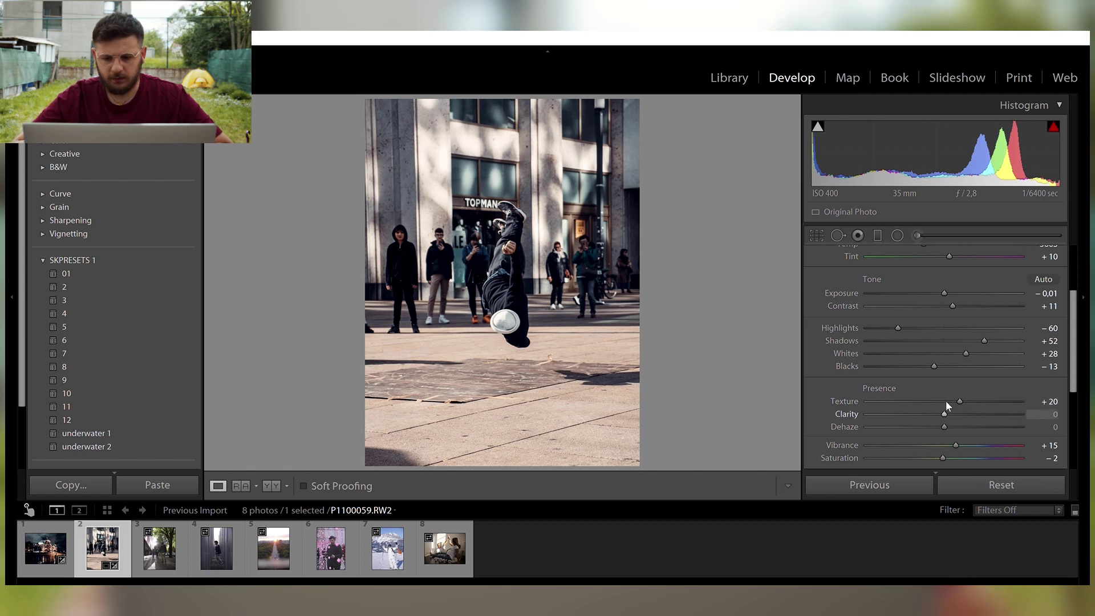
{"action": "key", "text": "Up"}
{"action": "key", "text": "Up"}
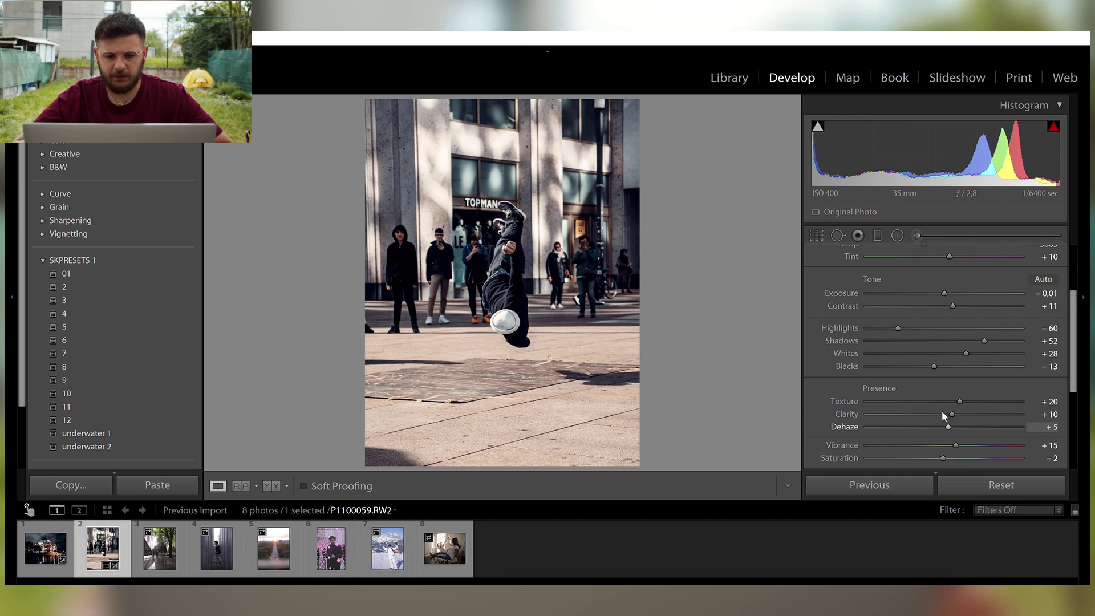
{"action": "key", "text": "Up"}
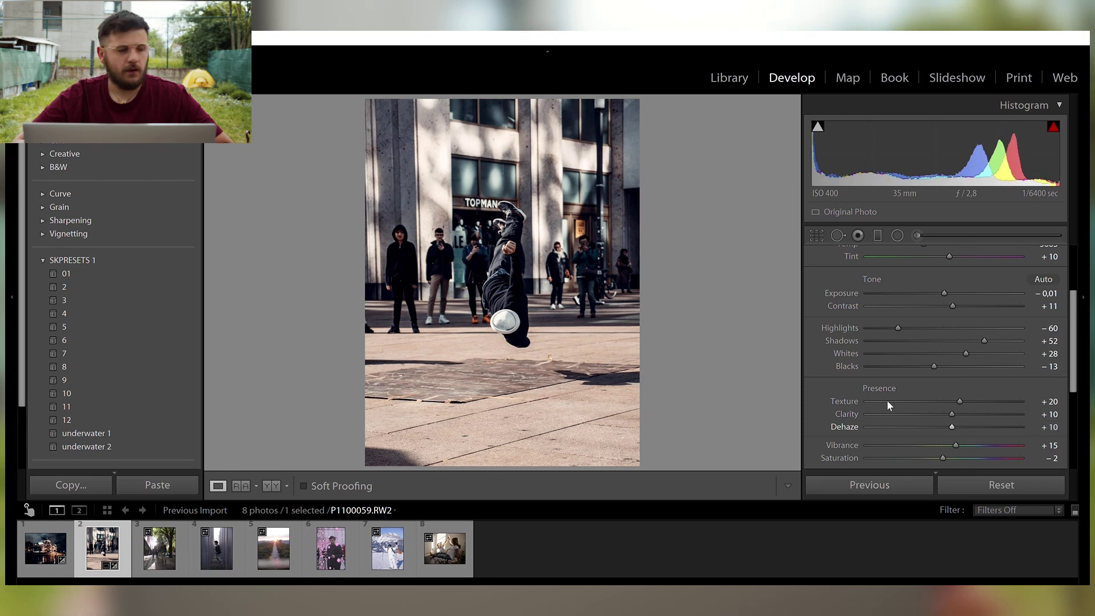
{"action": "scroll", "coordinate": [887, 399], "scroll_direction": "down", "scroll_amount": 1}
{"action": "key", "text": "y"}
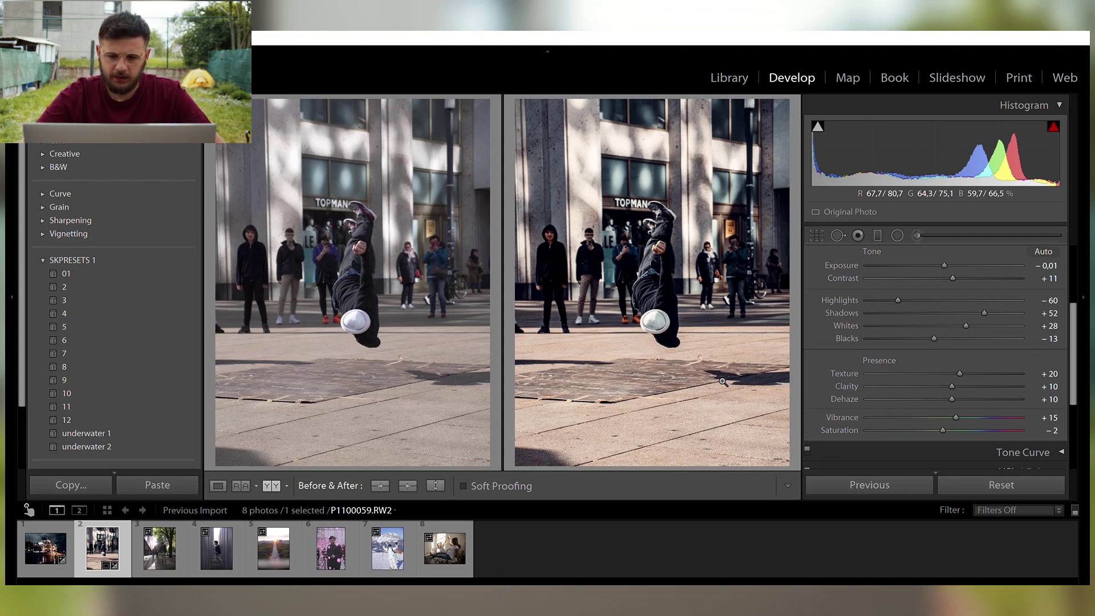
Step: Open the third photo, people walking under a tree, and apply preset 4 with Auto tone
{"action": "key", "text": "y"}
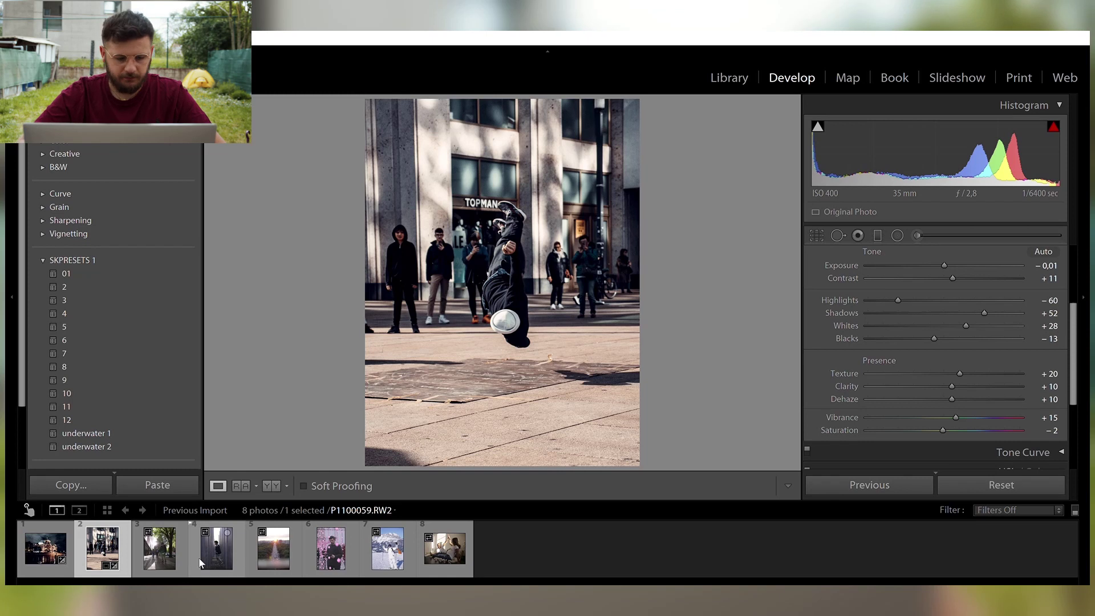
{"action": "left_click", "coordinate": [160, 548]}
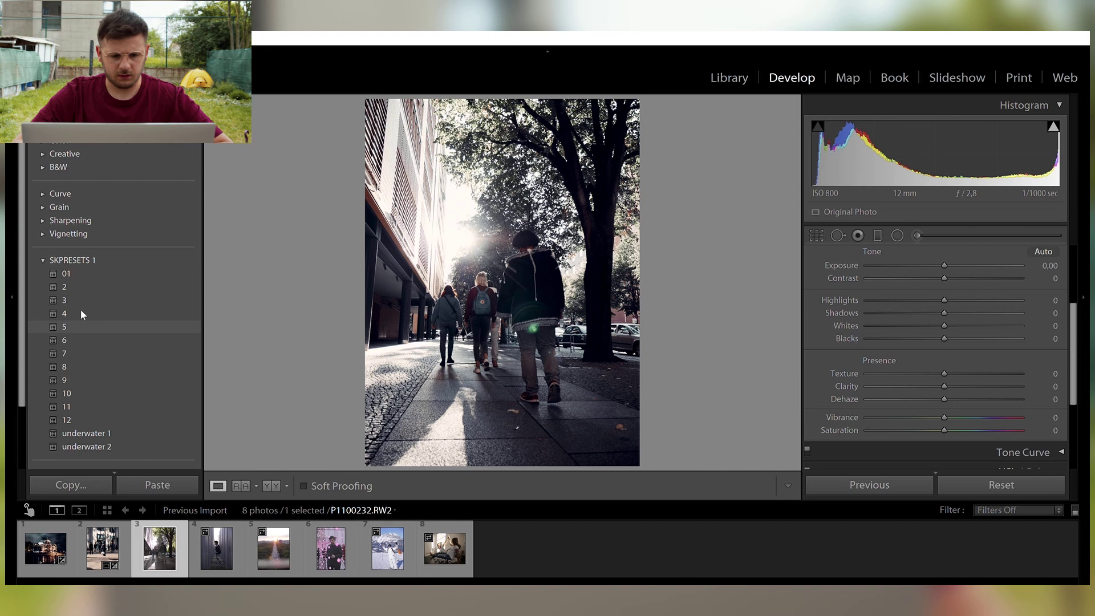
{"action": "left_click", "coordinate": [82, 309]}
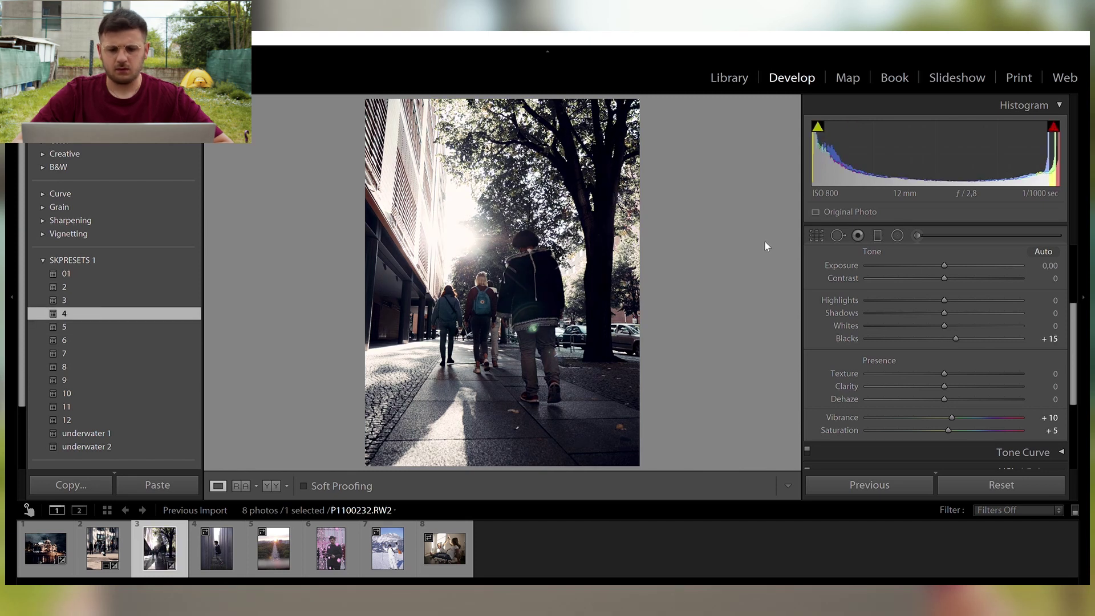
{"action": "scroll", "coordinate": [849, 317], "scroll_direction": "up", "scroll_amount": 4}
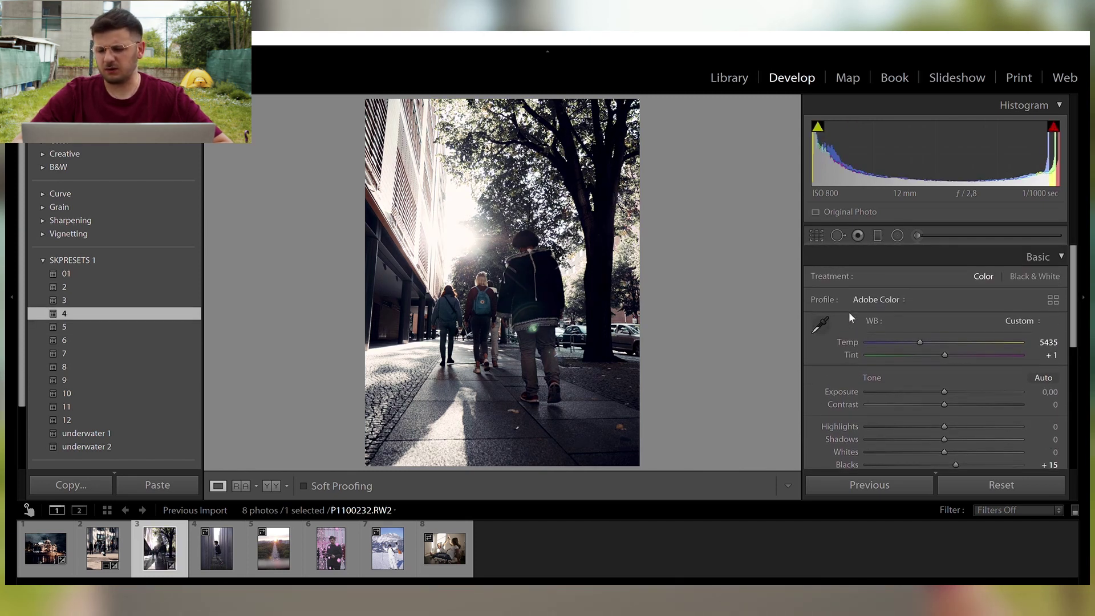
{"action": "left_click", "coordinate": [1043, 376]}
Step: Set Dehaze to +10 and compare the result Before & After
{"action": "scroll", "coordinate": [919, 310], "scroll_direction": "down", "scroll_amount": 1}
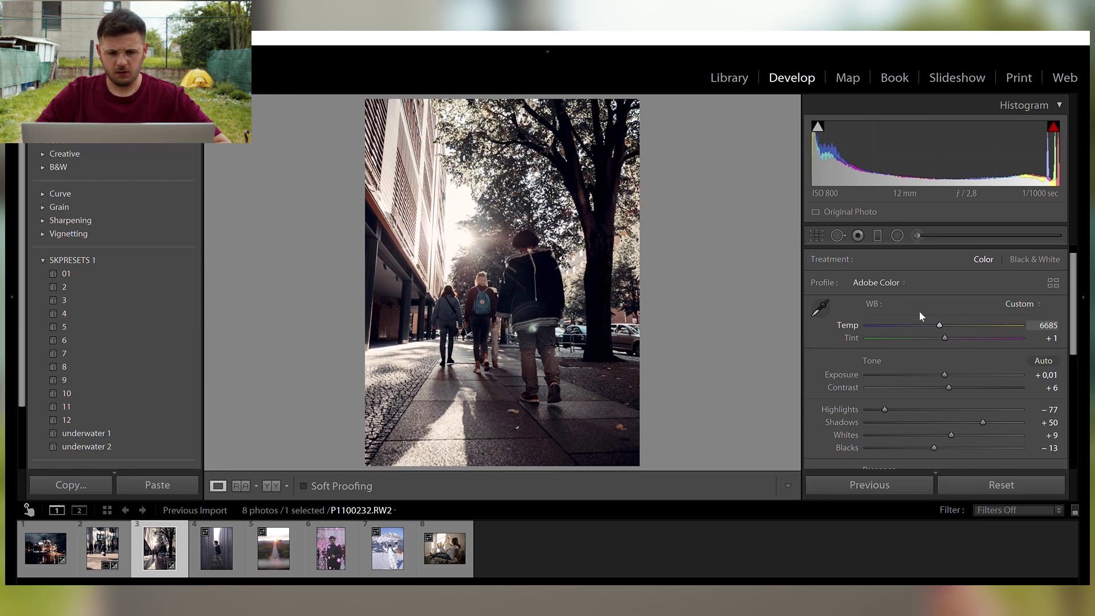
{"action": "scroll", "coordinate": [918, 310], "scroll_direction": "down", "scroll_amount": 5}
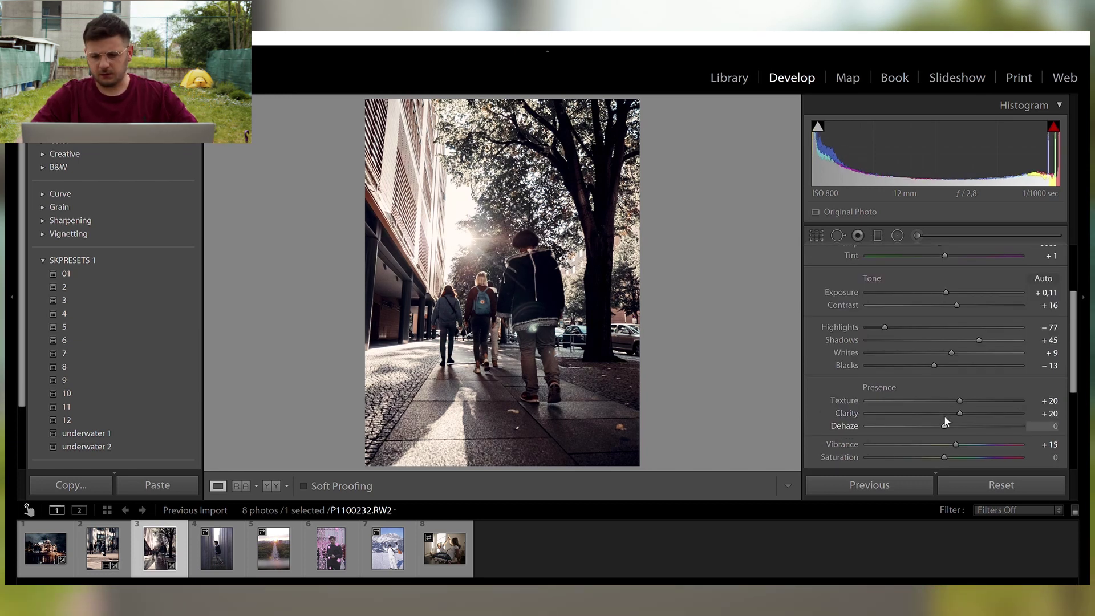
{"action": "type", "text": "10"}
{"action": "key", "text": "Return"}
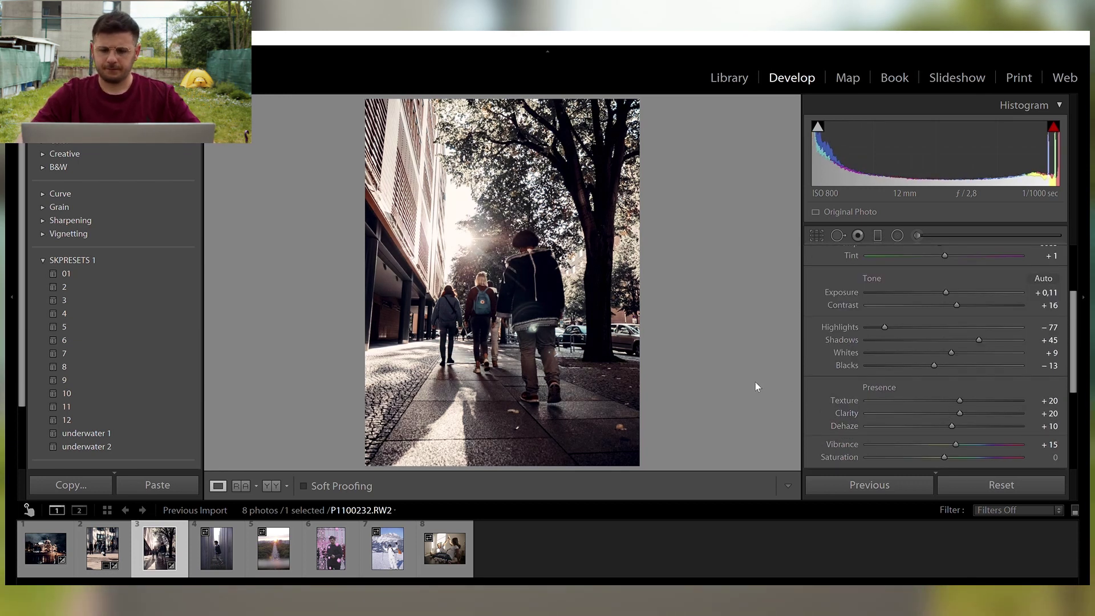
{"action": "key", "text": "y"}
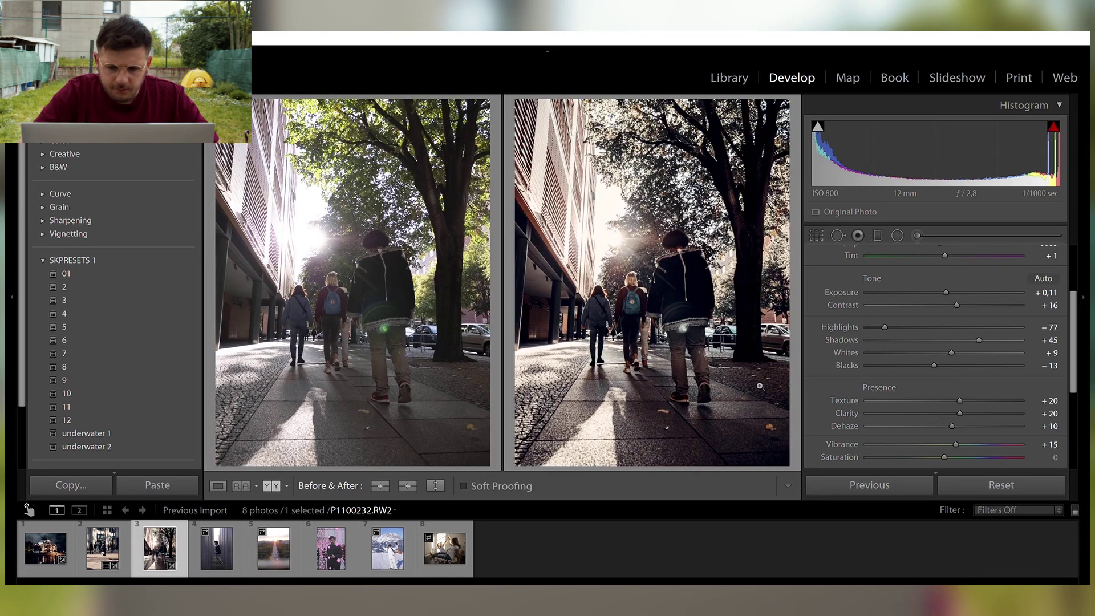
{"action": "key", "text": "y"}
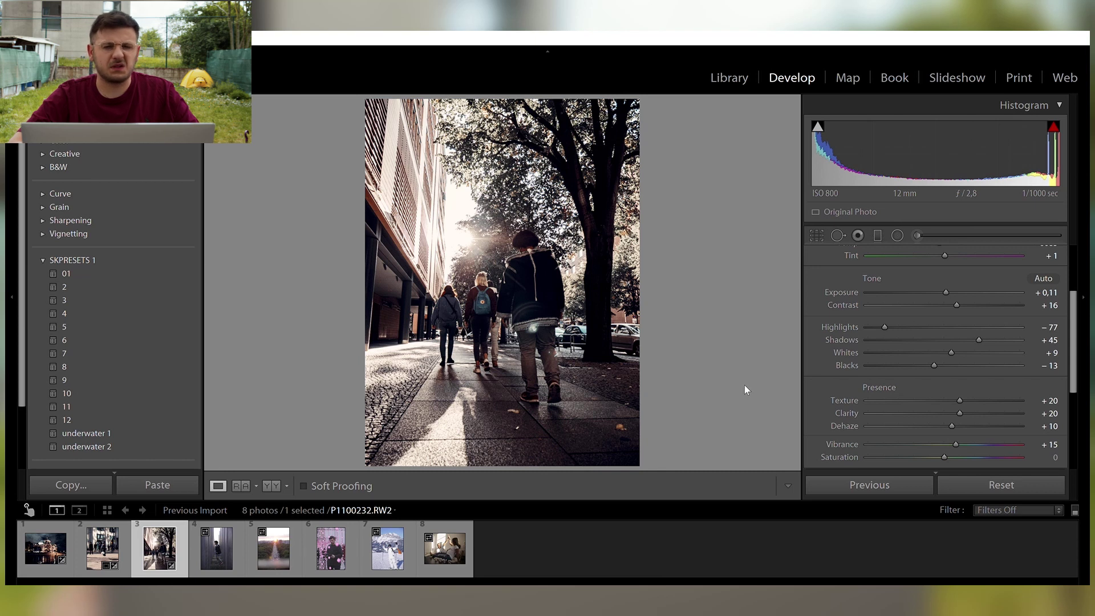
Step: Open the man-among-pillars photo, zoom to 1:1, apply preset 8 with Auto tone, then fit to view
{"action": "left_click", "coordinate": [209, 547]}
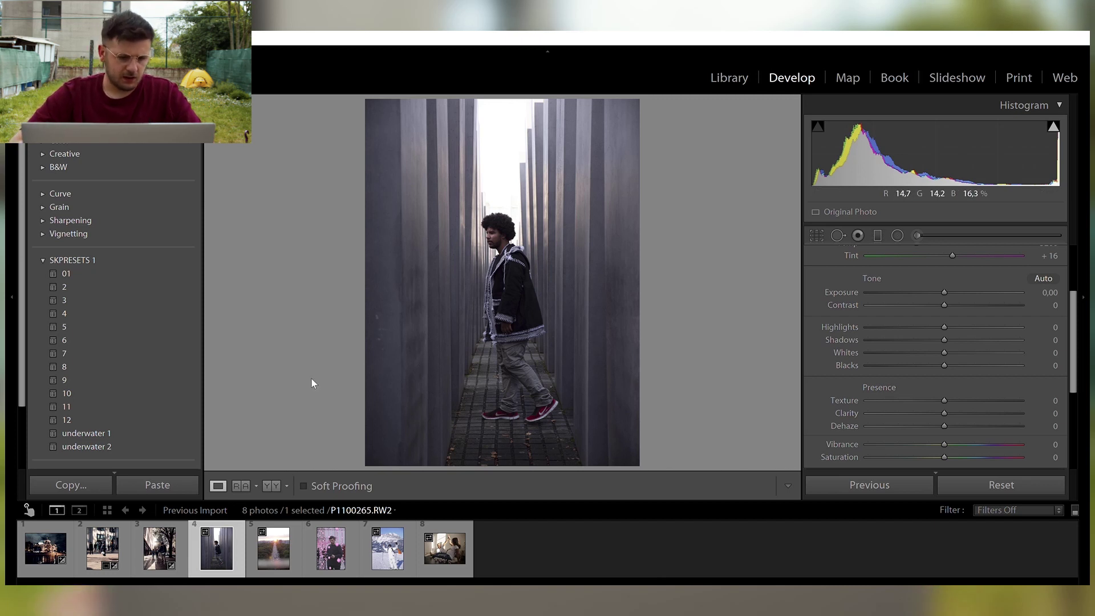
{"action": "left_click", "coordinate": [102, 274]}
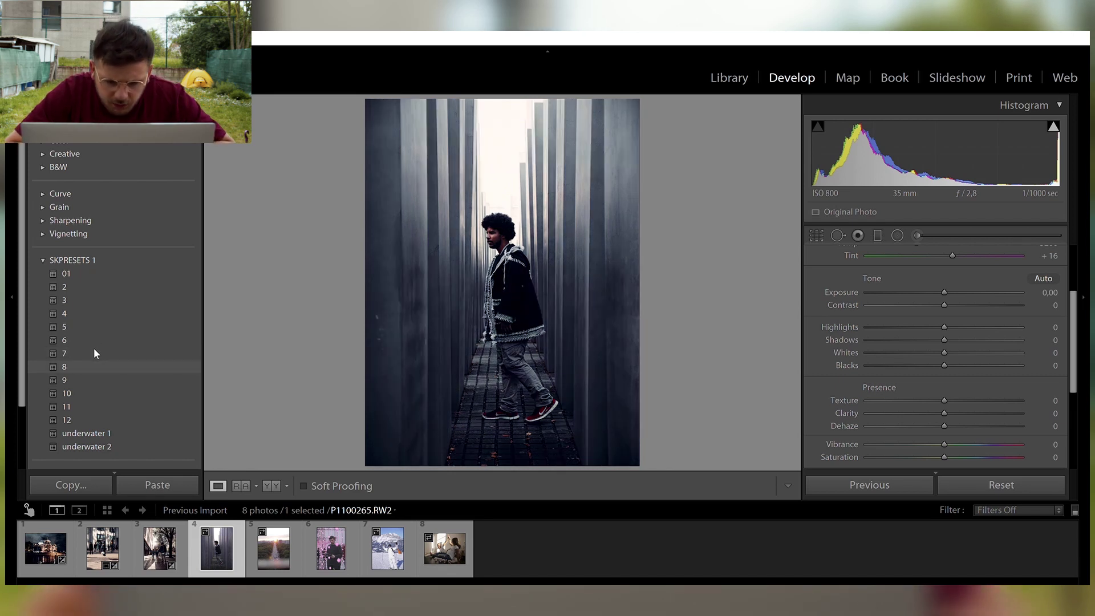
{"action": "left_click", "coordinate": [433, 266]}
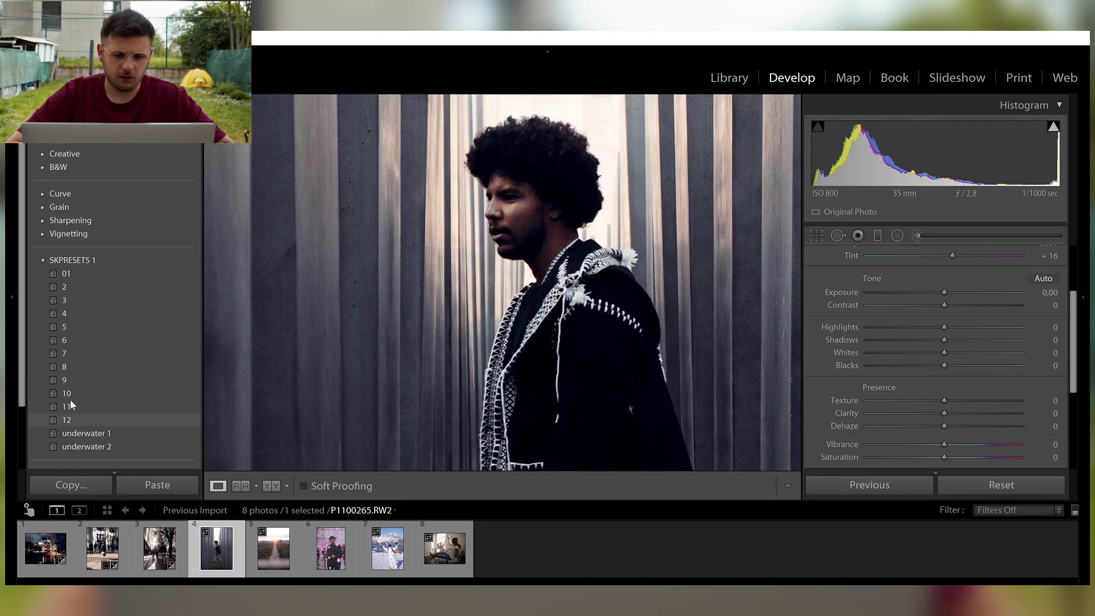
{"action": "left_click", "coordinate": [73, 361]}
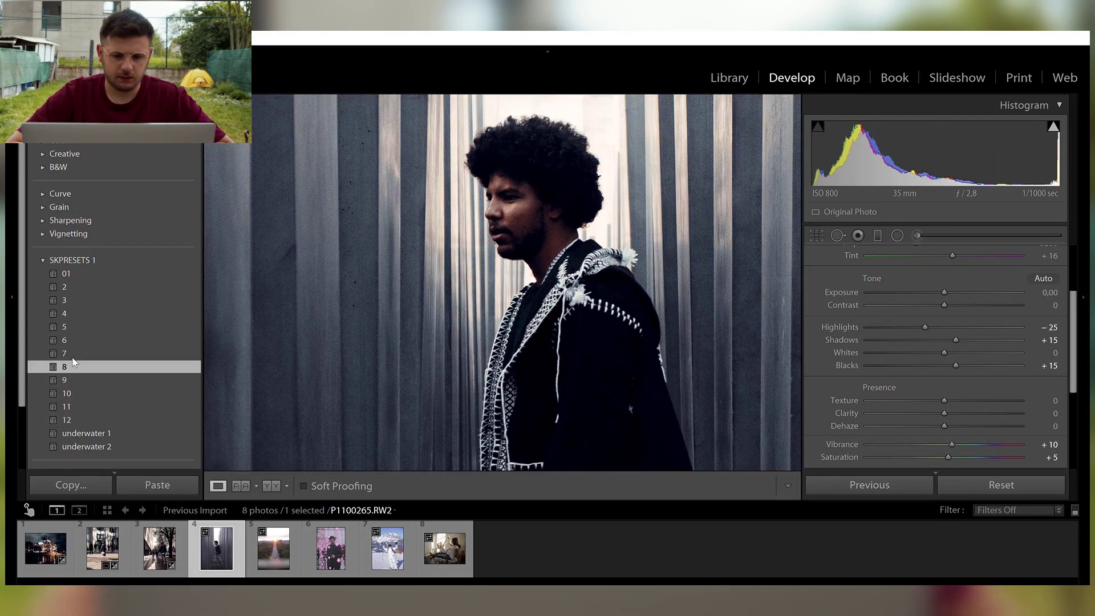
{"action": "left_click", "coordinate": [1047, 269]}
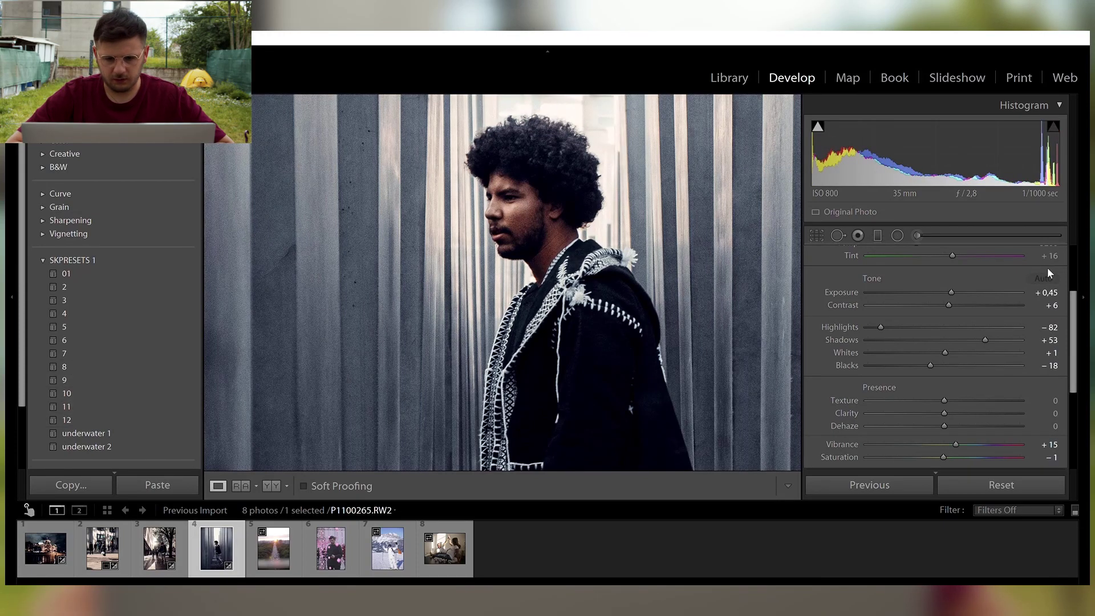
{"action": "left_click", "coordinate": [551, 336]}
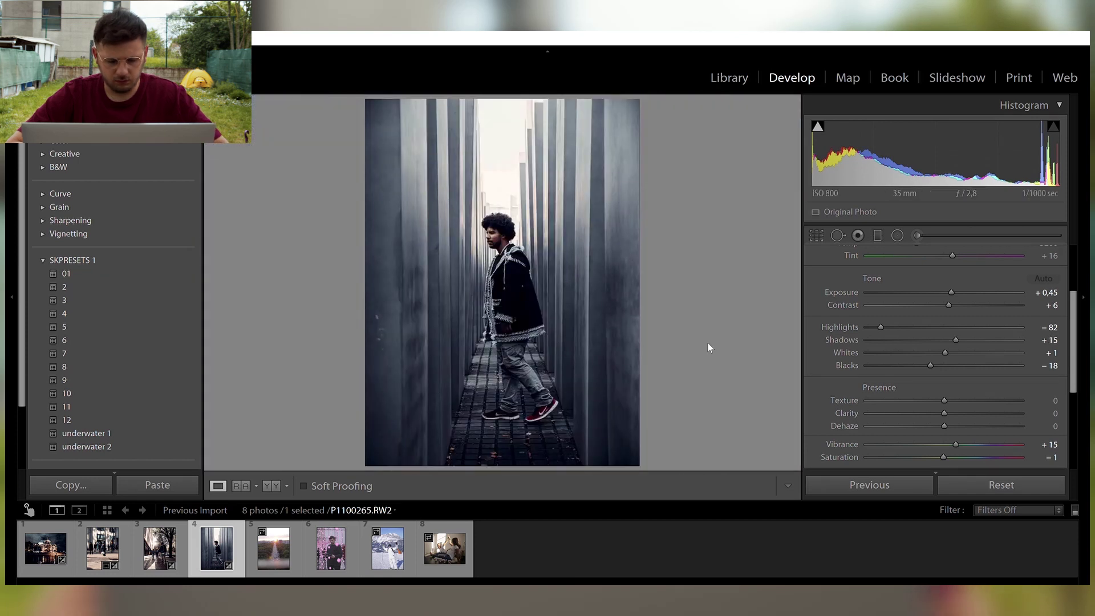
Step: Undo the Auto tone, pull Highlights down to −100, and compare against the previous look
{"action": "key", "text": "ctrl+z"}
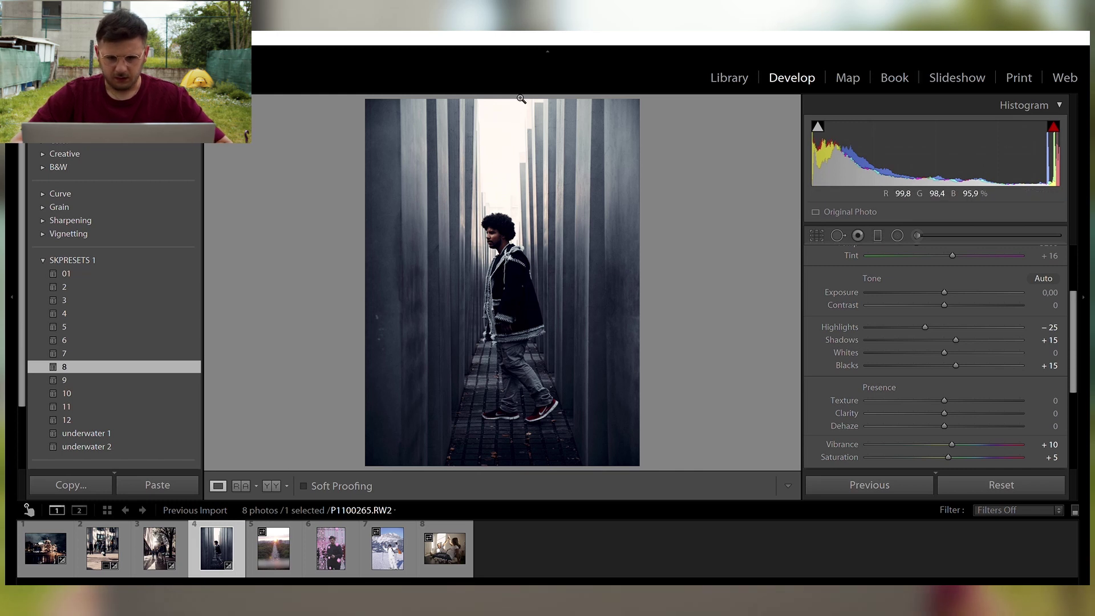
{"action": "left_click_drag", "start_coordinate": [878, 313], "coordinate": [835, 304]}
{"action": "key", "text": "backslash"}
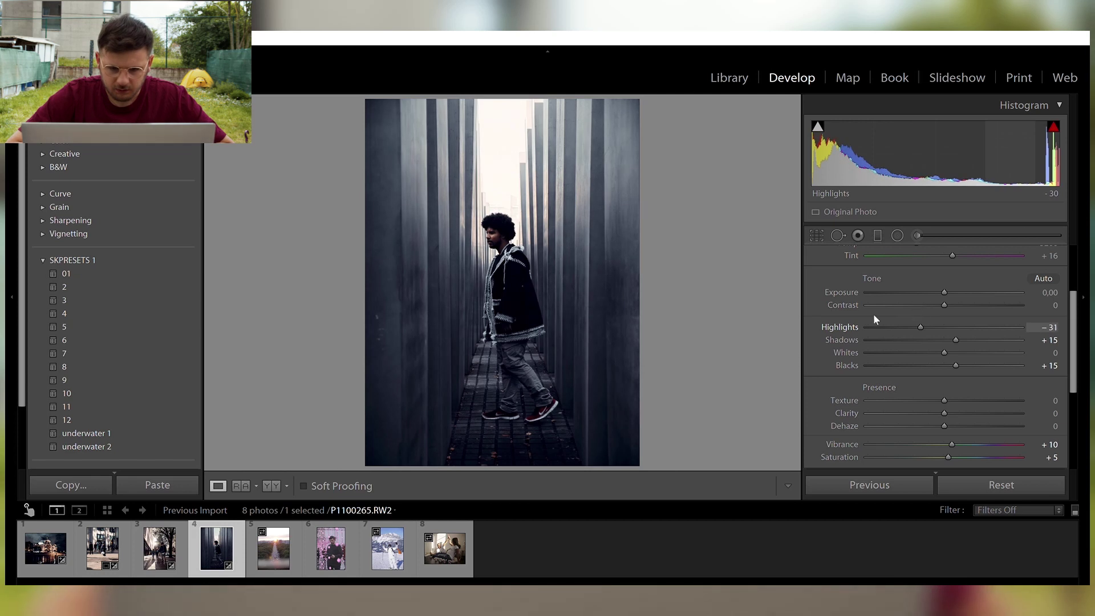
{"action": "key", "text": "backslash"}
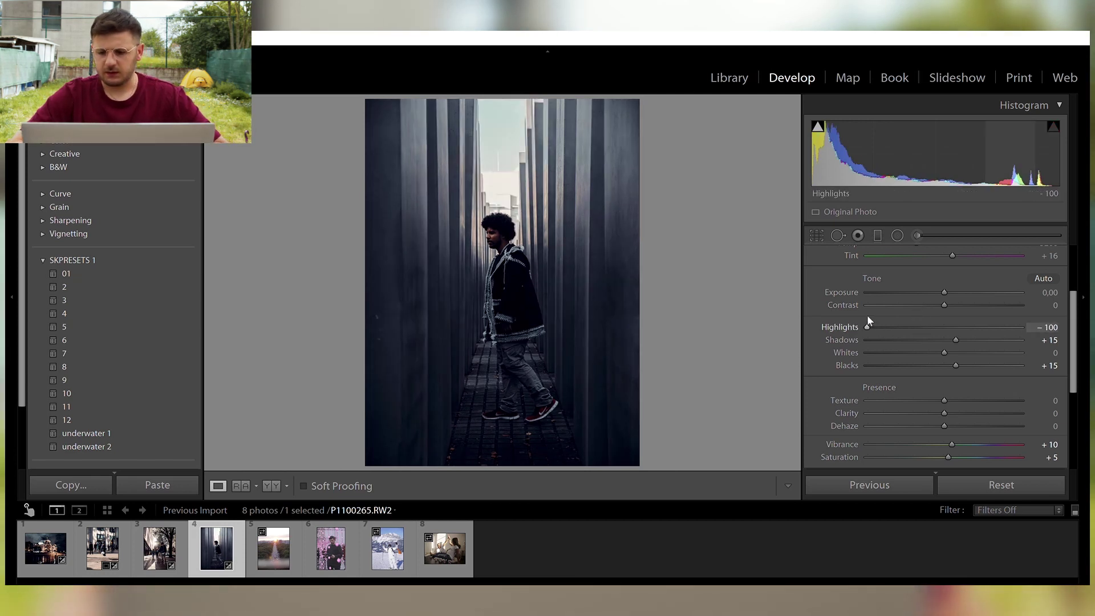
Step: Lift the Shadows to brighten the dark pillars, then move on to the sunset avenue photo
{"action": "scroll", "coordinate": [869, 318], "scroll_direction": "up", "scroll_amount": 2}
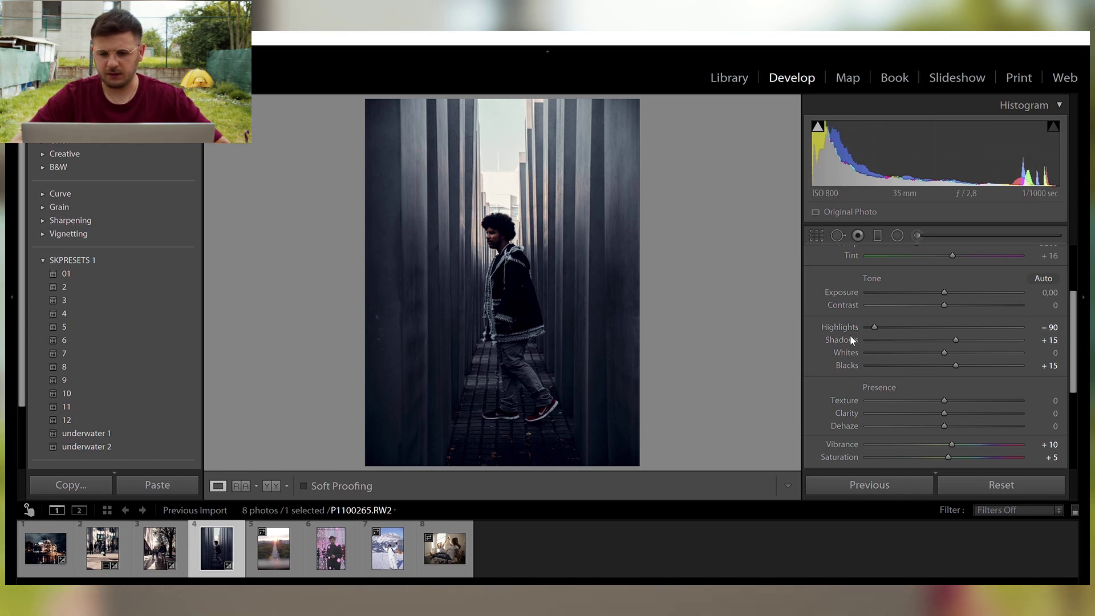
{"action": "scroll", "coordinate": [844, 332], "scroll_direction": "down", "scroll_amount": 1}
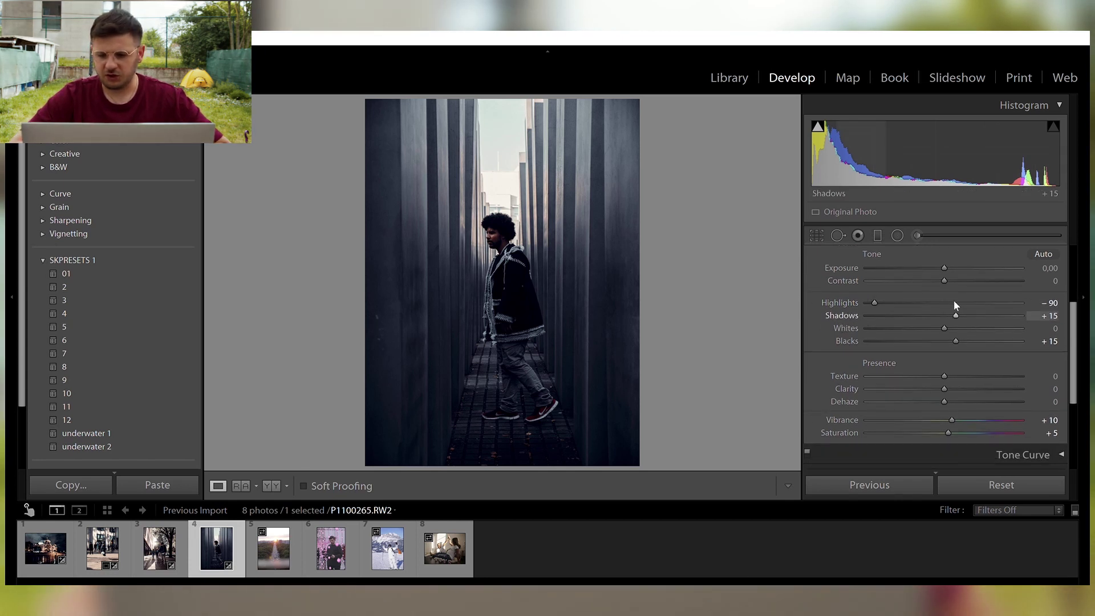
{"action": "left_click_drag", "start_coordinate": [954, 300], "coordinate": [983, 302]}
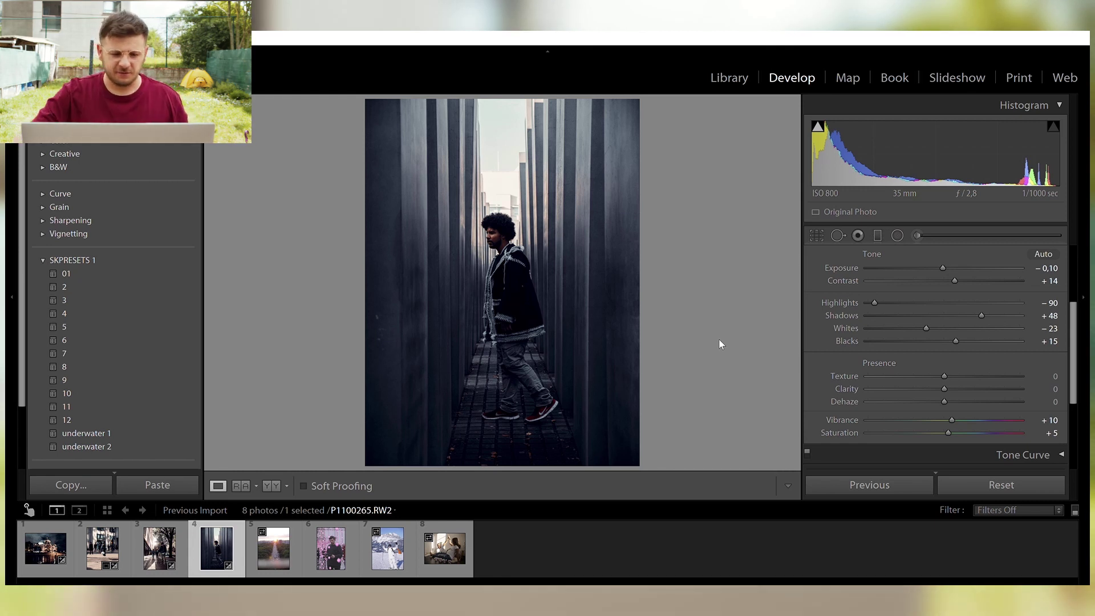
{"action": "key", "text": "Right"}
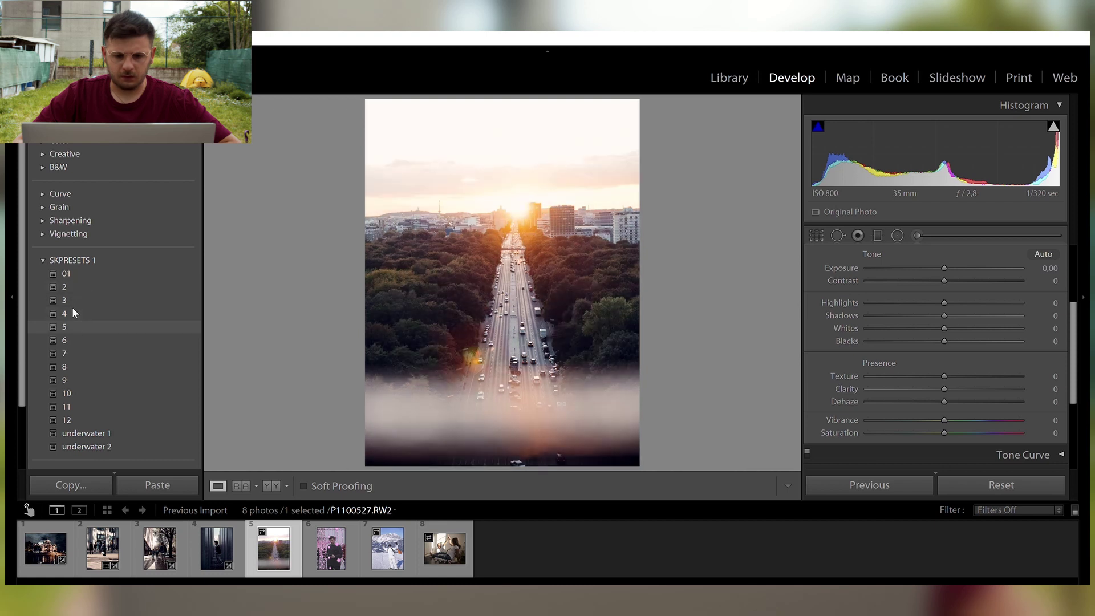
Step: Apply preset 5 to the sunset road photo after trying preset 2, then apply Auto tone
{"action": "left_click", "coordinate": [72, 312]}
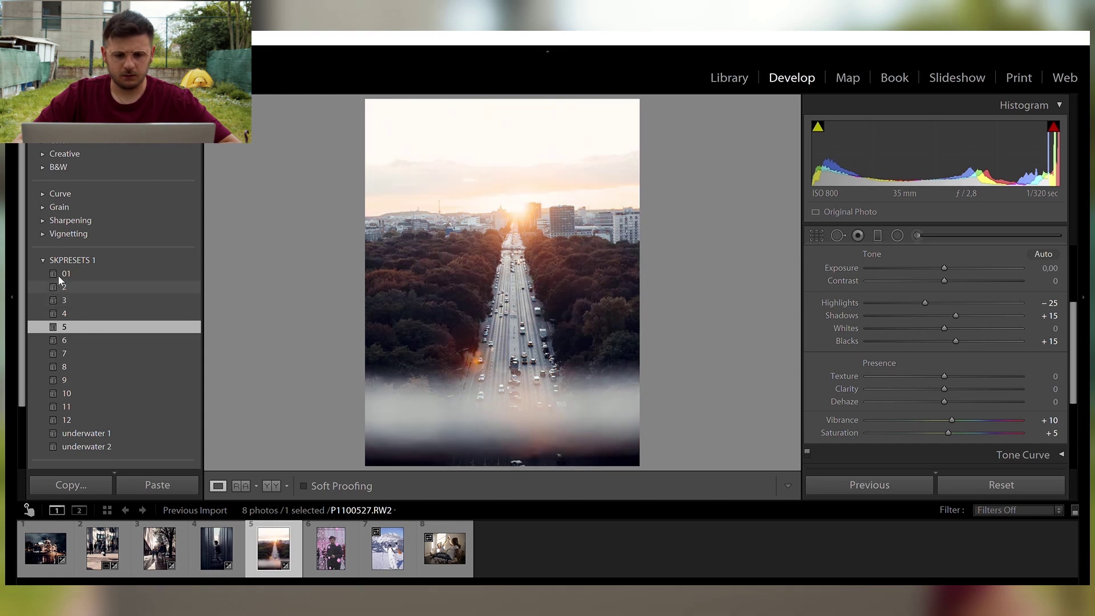
{"action": "left_click", "coordinate": [59, 280]}
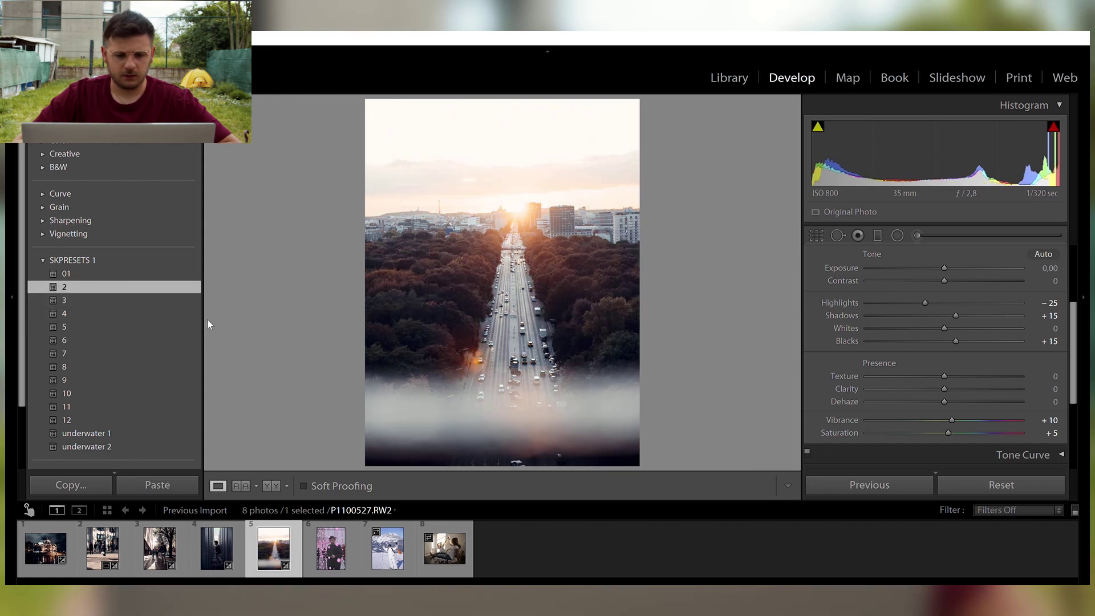
{"action": "left_click", "coordinate": [191, 326]}
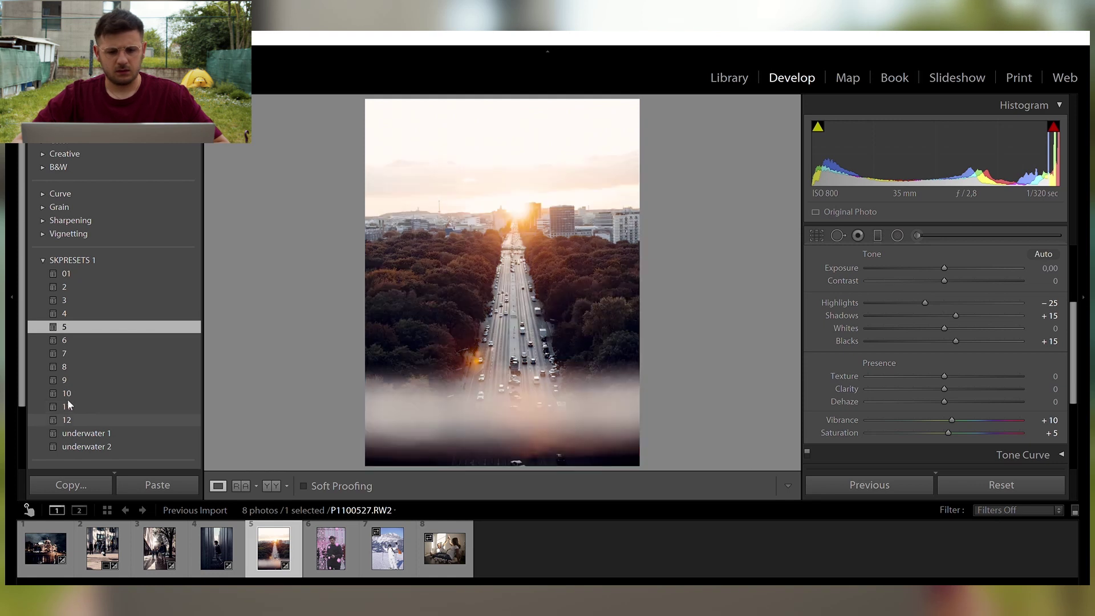
{"action": "left_click", "coordinate": [1048, 246]}
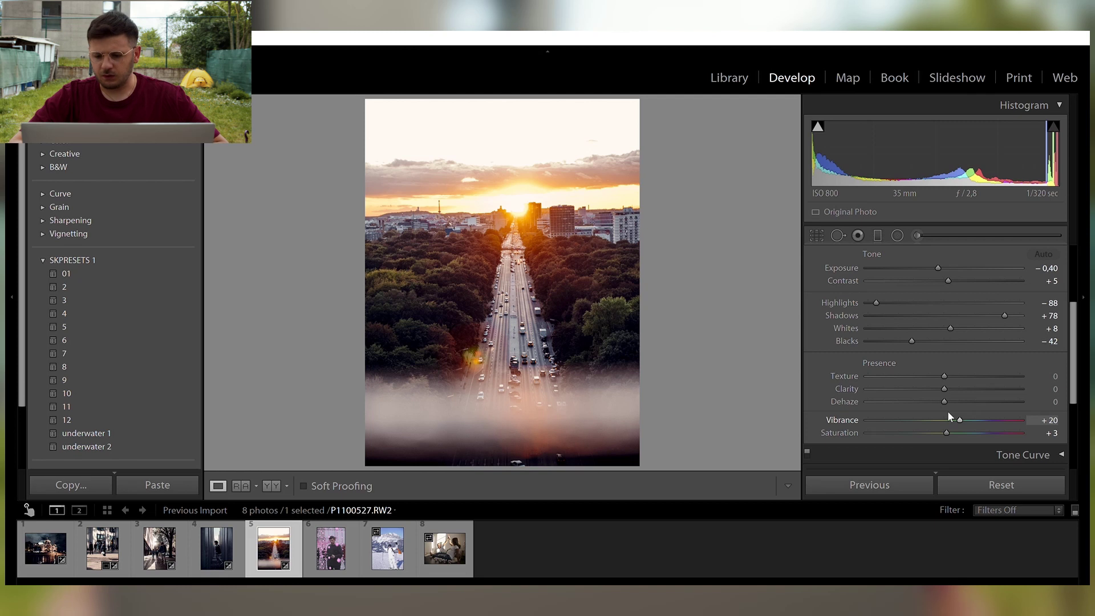
Step: Set Exposure −0.20, Texture +15, Clarity +10, Dehaze +10, Vibrance −5, Saturation −10; inspect trees at 1:1
{"action": "key", "text": "ctrl+z"}
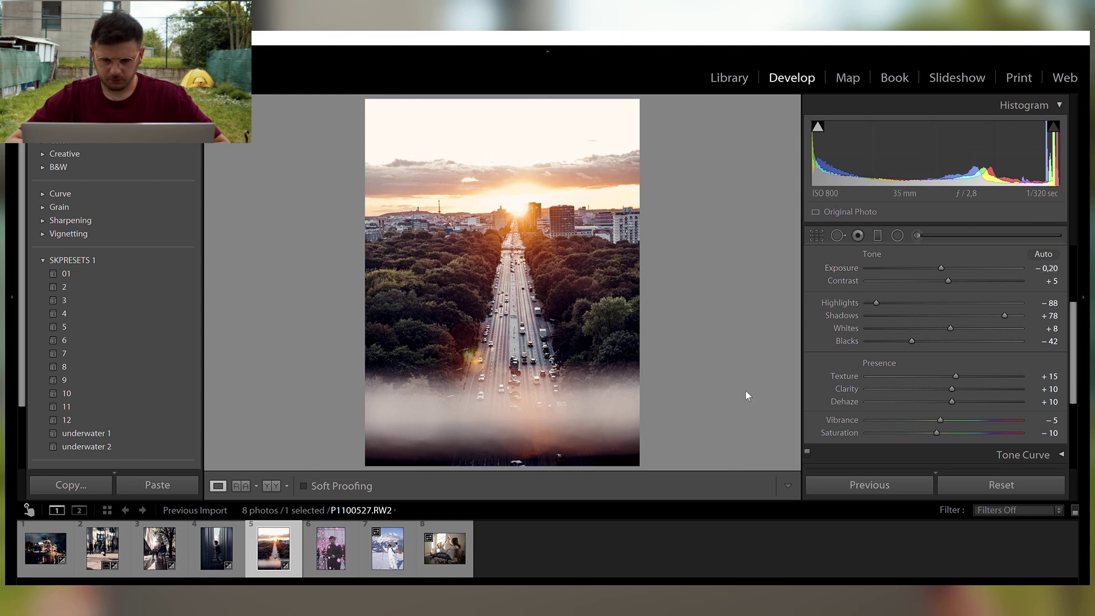
{"action": "left_click", "coordinate": [473, 274]}
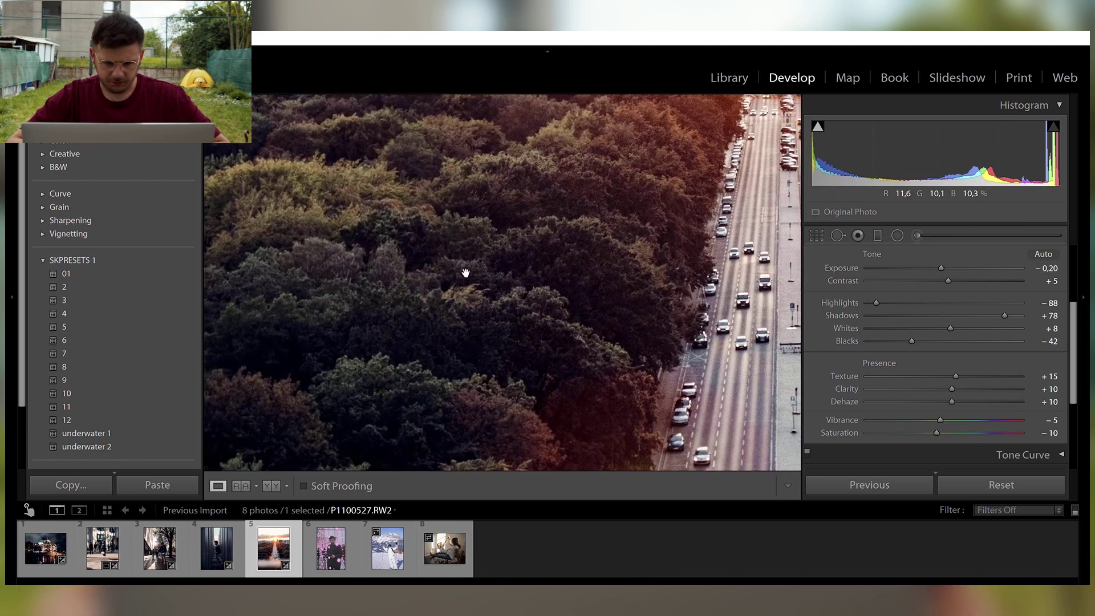
{"action": "left_click", "coordinate": [498, 189]}
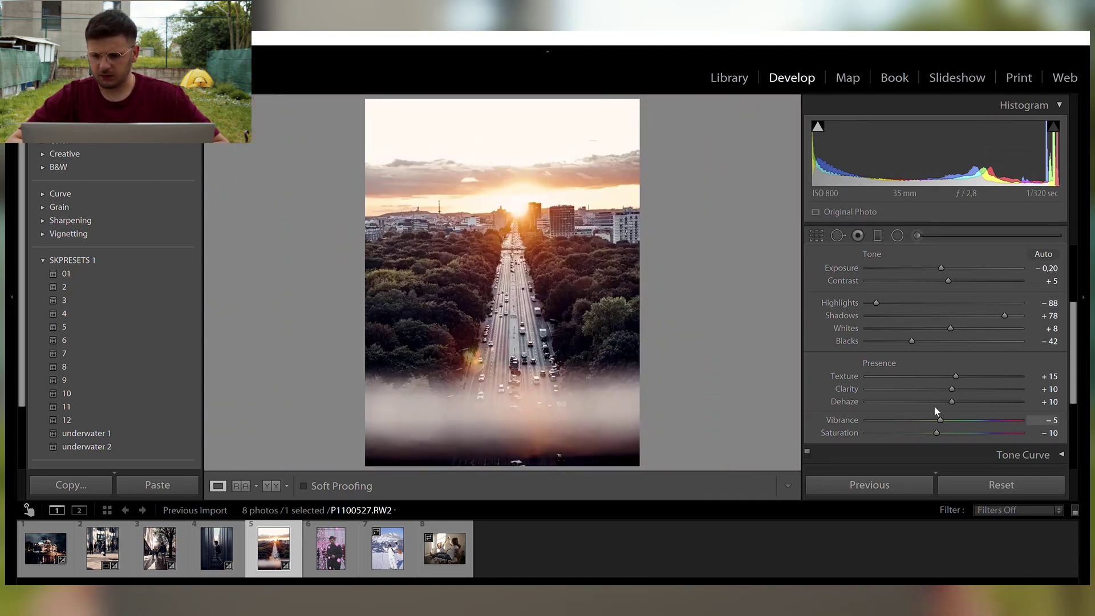
Step: Set the road photo's sharpening Amount to 28 and Masking to 37, then view Before & After
{"action": "scroll", "coordinate": [933, 406], "scroll_direction": "down", "scroll_amount": 5}
{"action": "left_click", "coordinate": [1055, 394]}
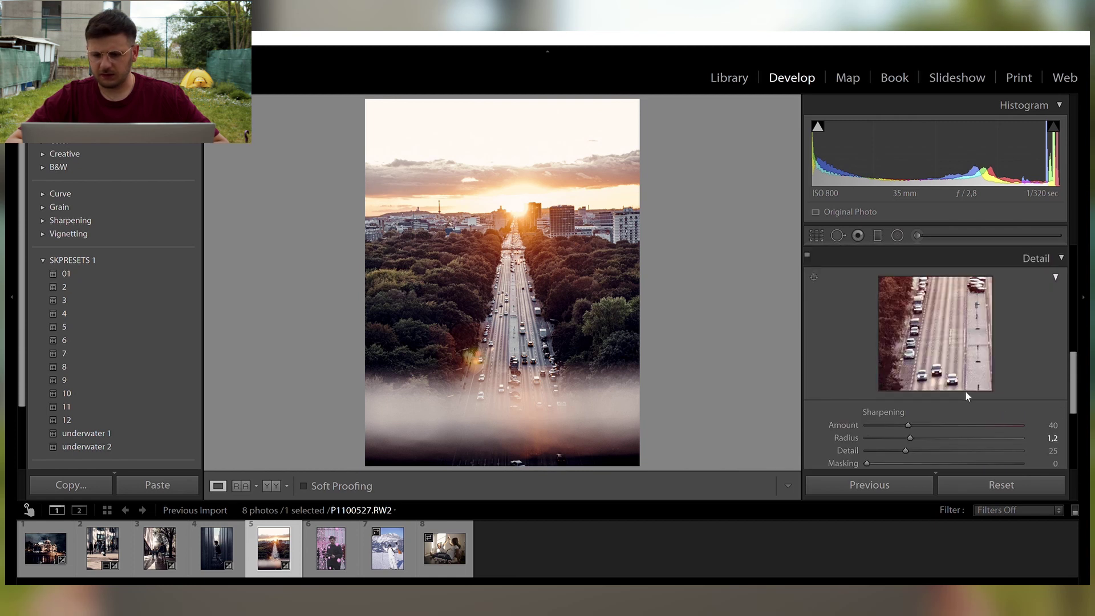
{"action": "left_click_drag", "start_coordinate": [904, 412], "coordinate": [892, 411]}
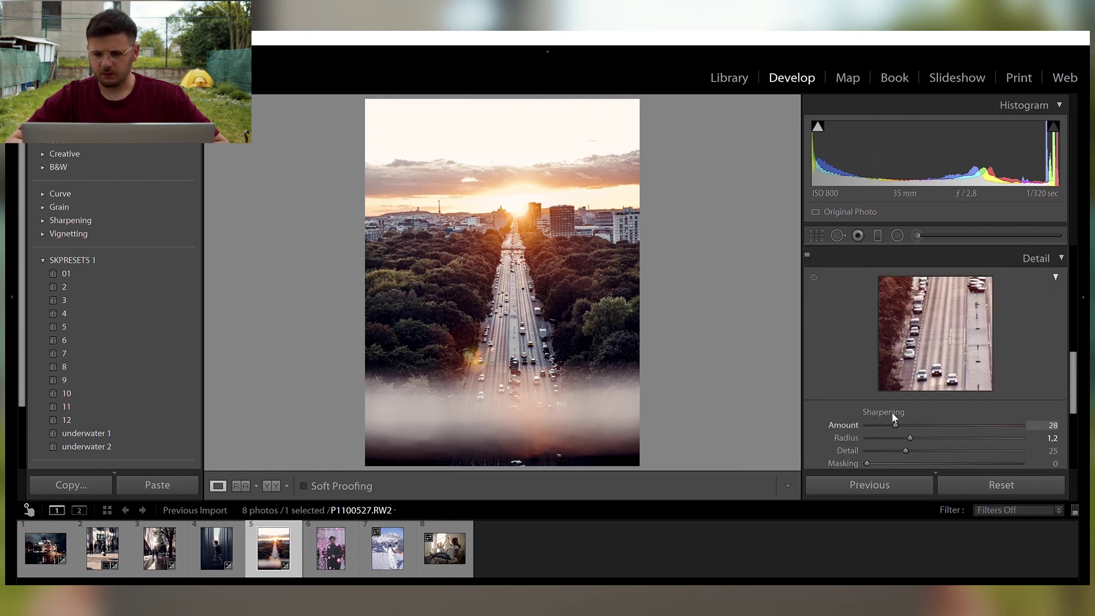
{"action": "left_click_drag", "start_coordinate": [866, 450], "coordinate": [925, 448]}
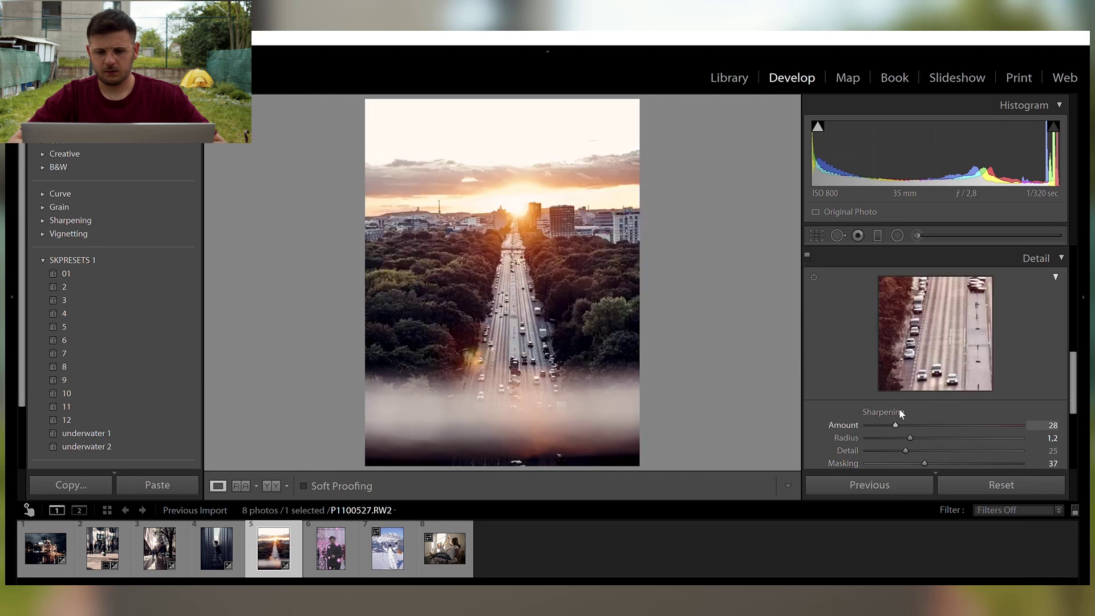
{"action": "scroll", "coordinate": [894, 408], "scroll_direction": "up", "scroll_amount": 5}
{"action": "key", "text": "y"}
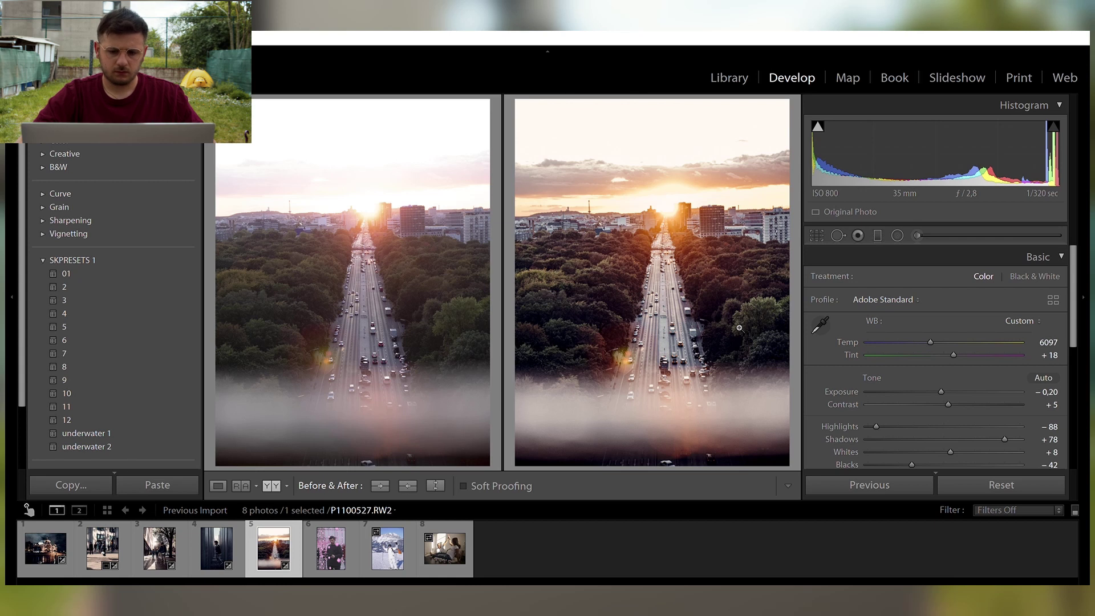
Step: Open portrait IMG_8488, try preset 11 and Auto tone, then apply SKPRESETS 1 preset 8
{"action": "key", "text": "y"}
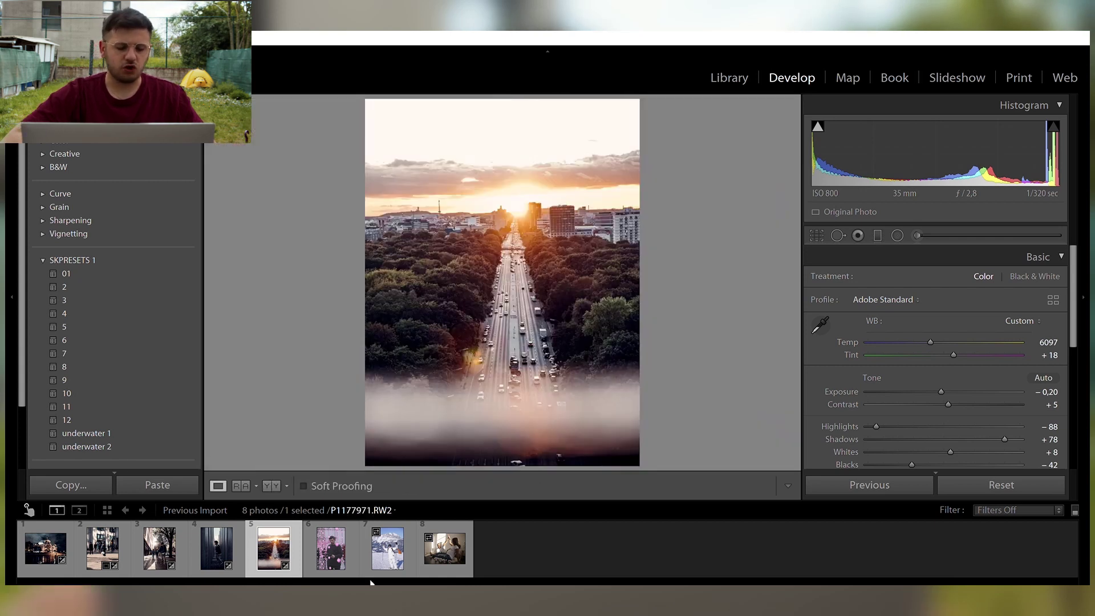
{"action": "left_click", "coordinate": [330, 544]}
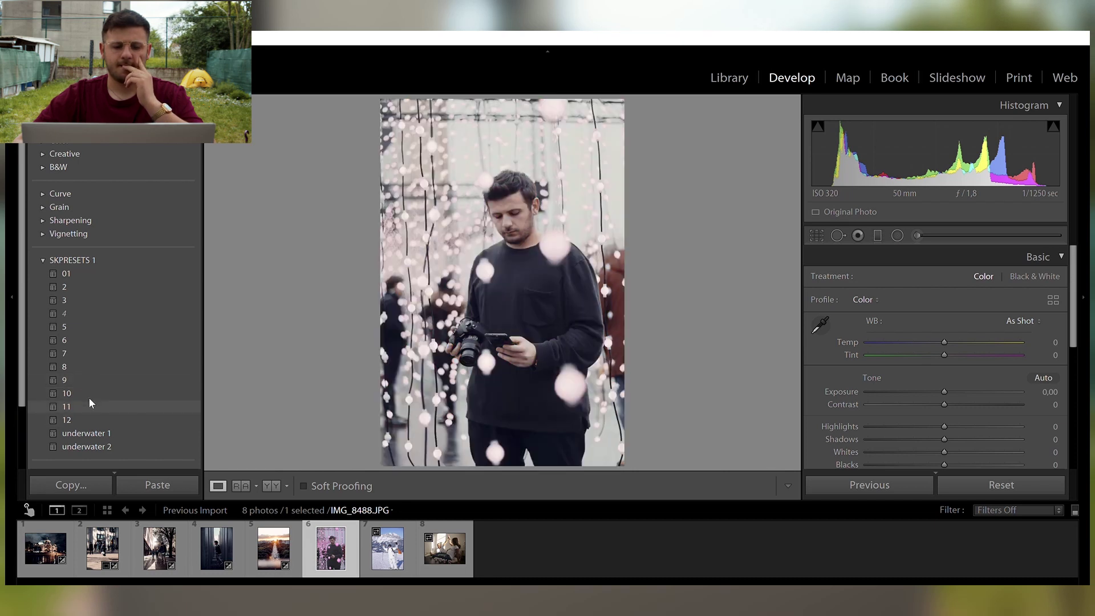
{"action": "left_click", "coordinate": [88, 404]}
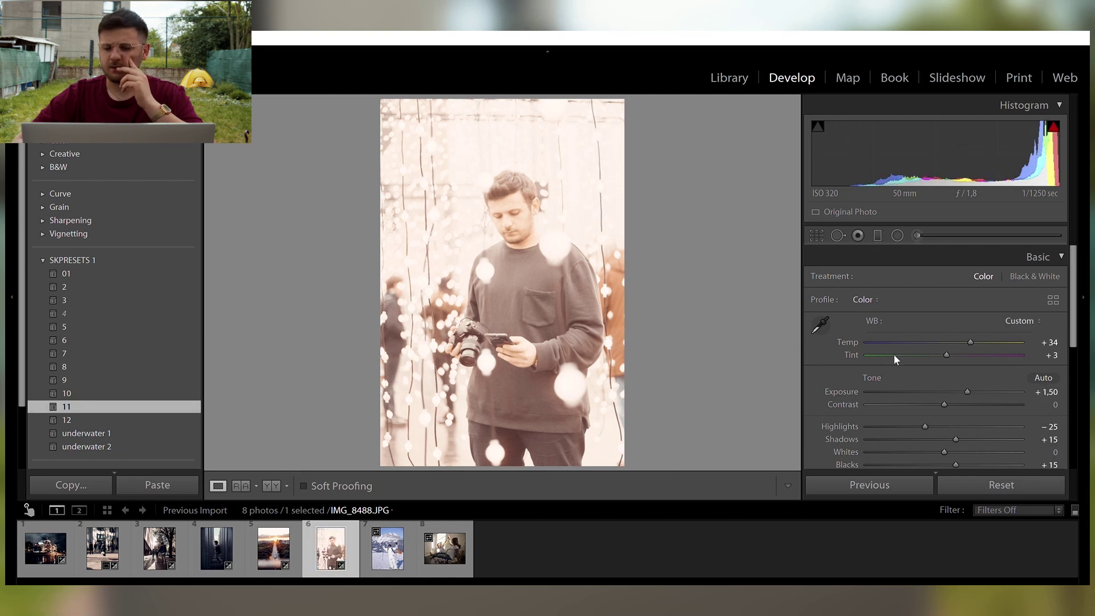
{"action": "left_click", "coordinate": [1045, 365]}
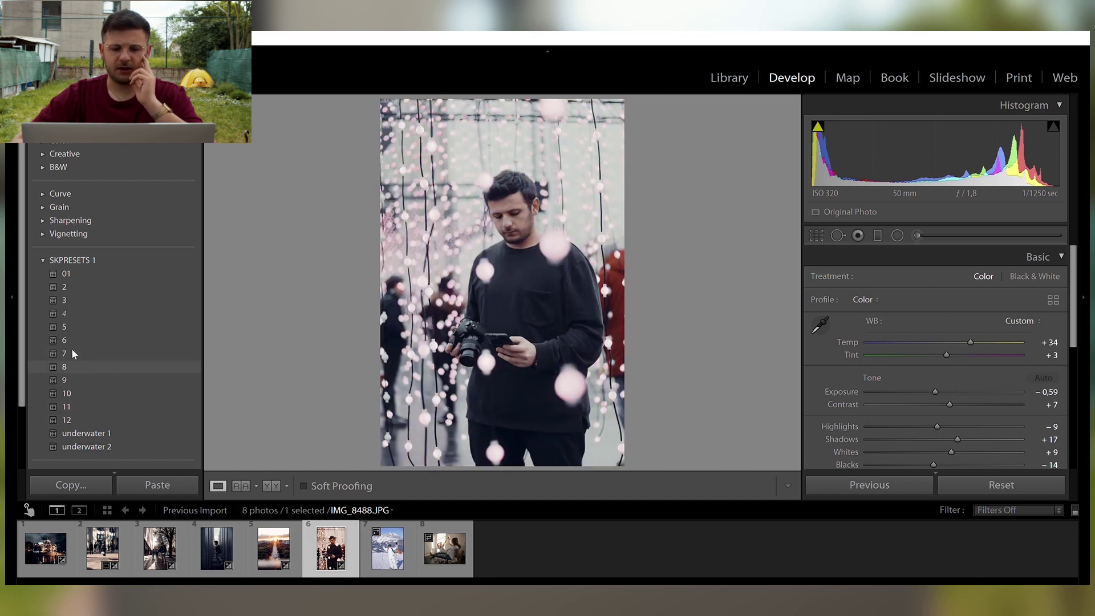
{"action": "left_click", "coordinate": [72, 349]}
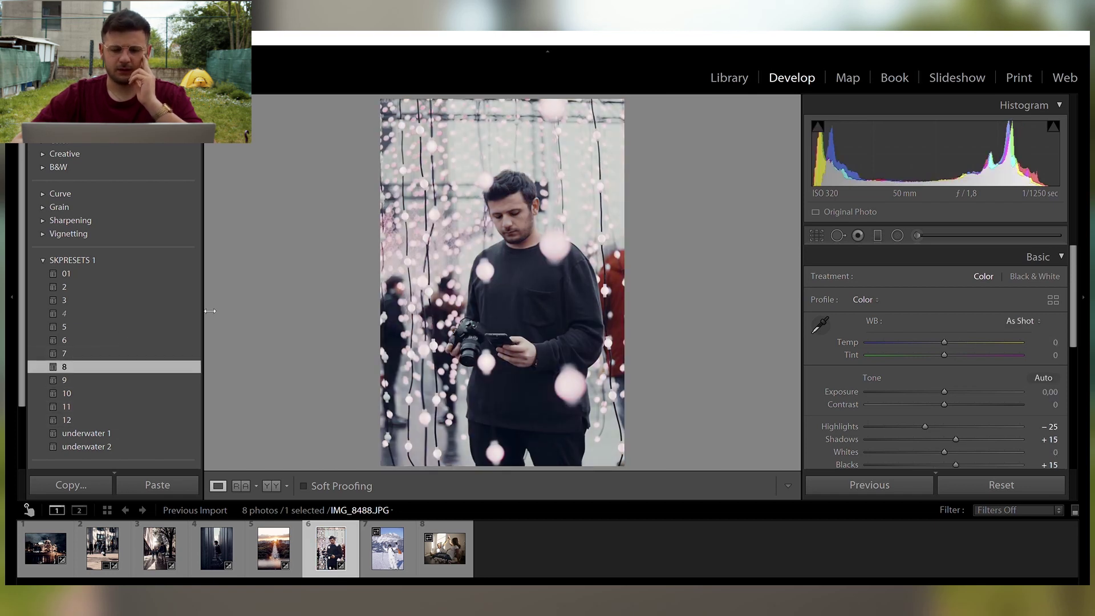
Step: Reset Exposure and Contrast on the portrait, then lift Shadows to +51 and adjust Presence sliders
{"action": "scroll", "coordinate": [943, 289], "scroll_direction": "down", "scroll_amount": 1}
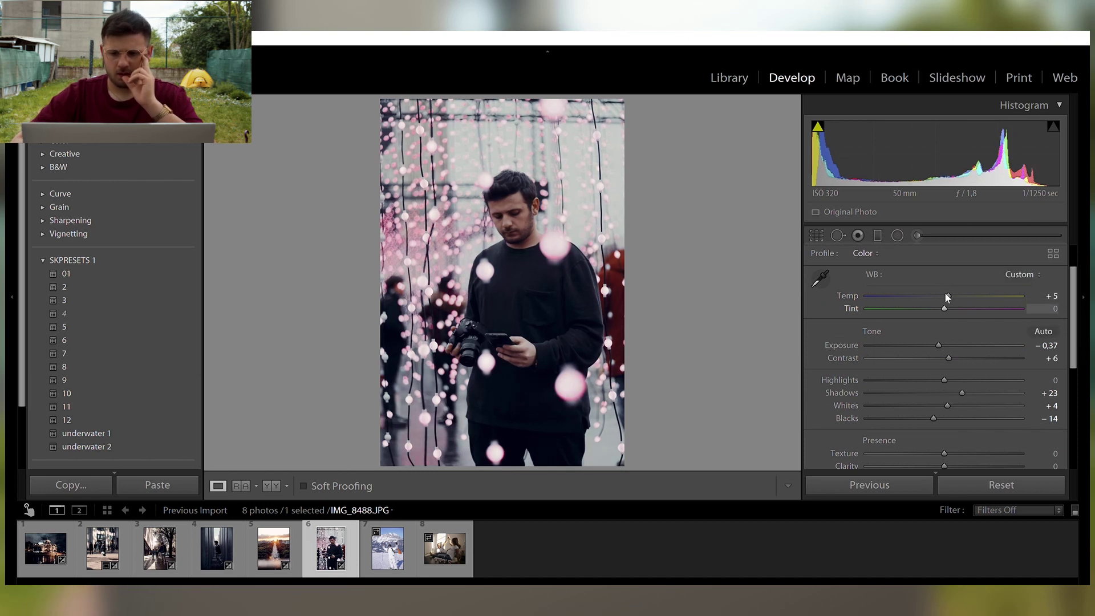
{"action": "scroll", "coordinate": [870, 305], "scroll_direction": "down", "scroll_amount": 1}
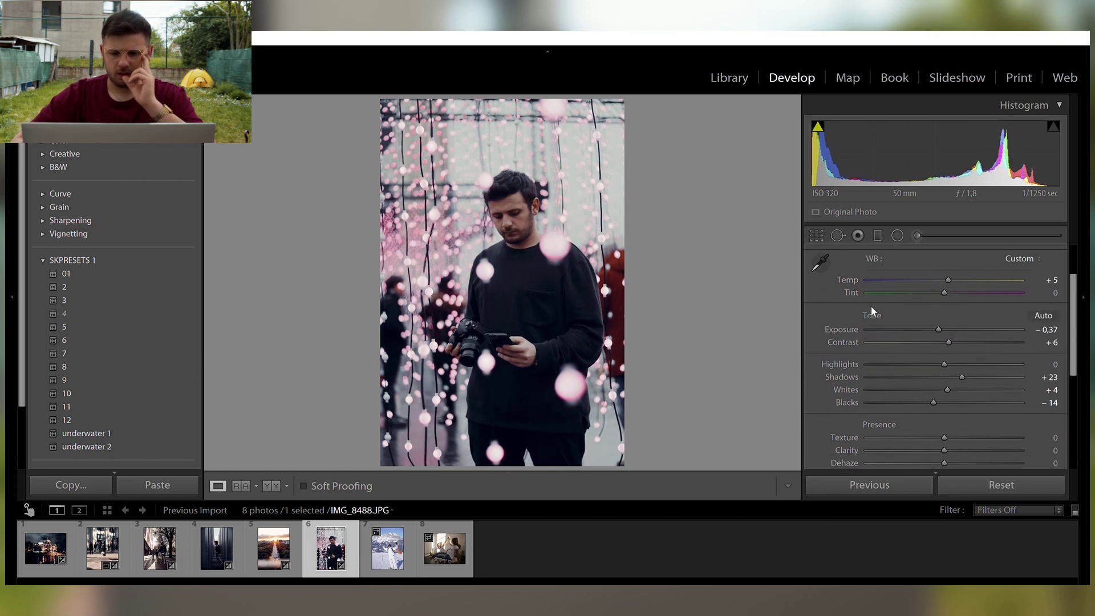
{"action": "double_click", "coordinate": [938, 312]}
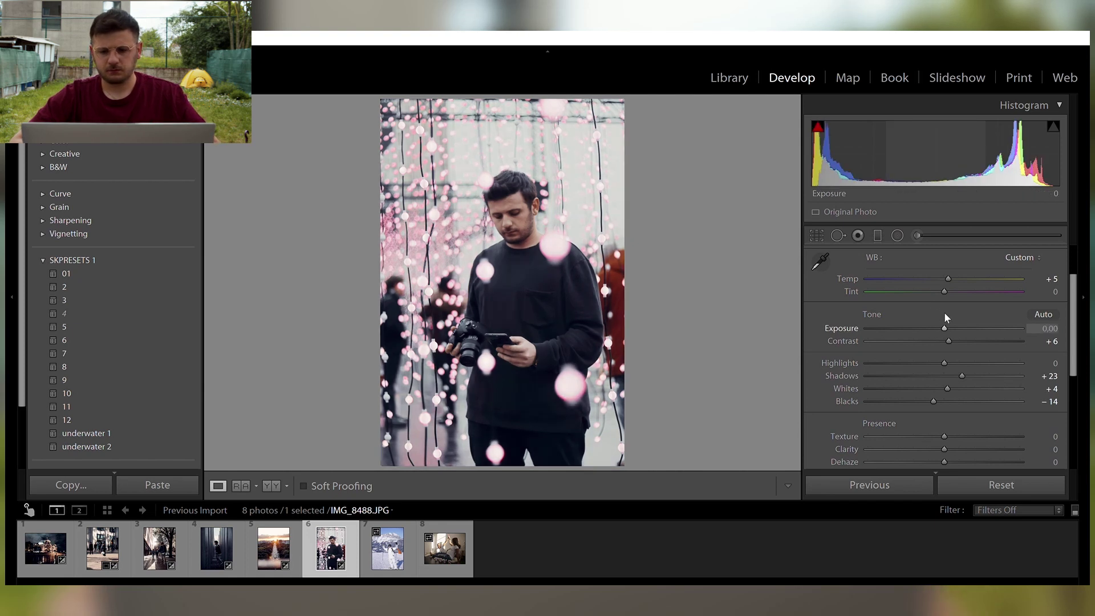
{"action": "scroll", "coordinate": [944, 315], "scroll_direction": "down", "scroll_amount": 2}
{"action": "scroll", "coordinate": [873, 319], "scroll_direction": "down", "scroll_amount": 1}
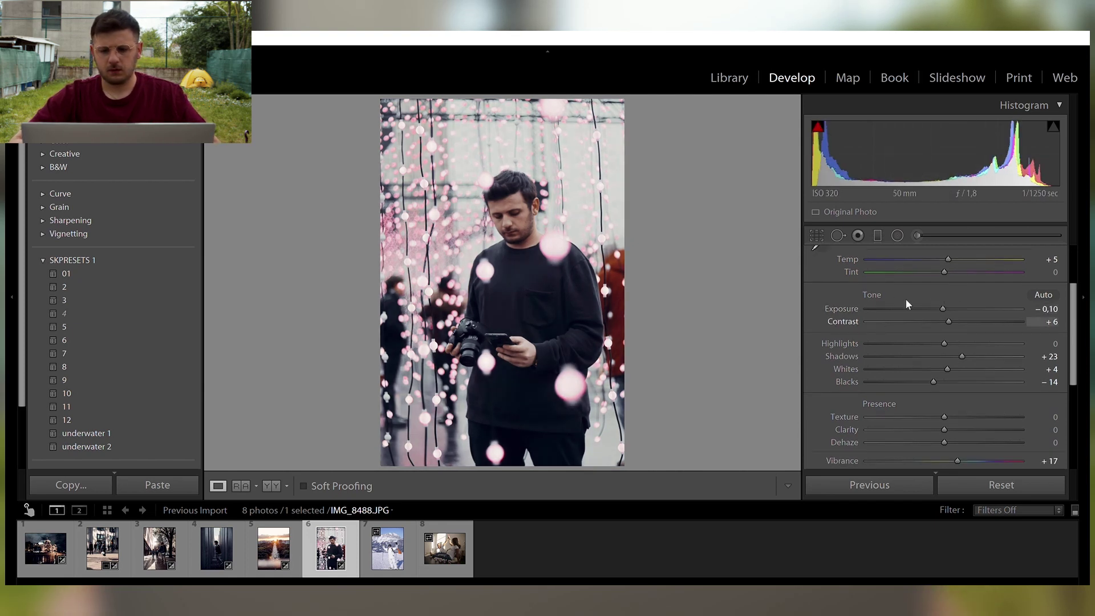
{"action": "double_click", "coordinate": [907, 304]}
{"action": "scroll", "coordinate": [941, 312], "scroll_direction": "down", "scroll_amount": 2}
{"action": "left_click_drag", "start_coordinate": [964, 314], "coordinate": [987, 311]}
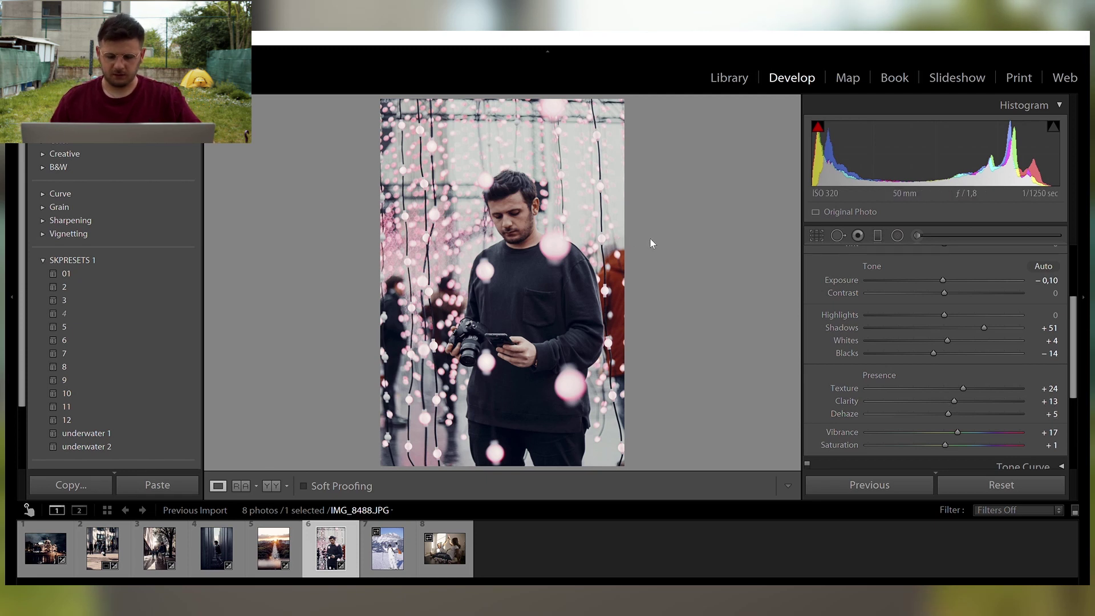
Step: Compare the portrait with its original, then start a Radial Filter mask
{"action": "key", "text": "y"}
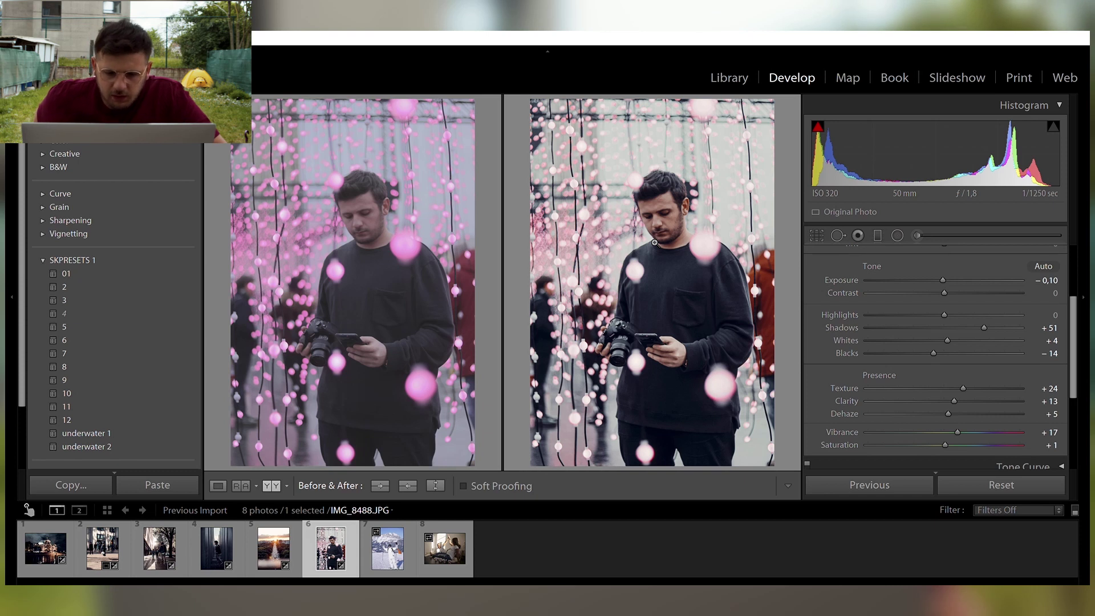
{"action": "key", "text": "y"}
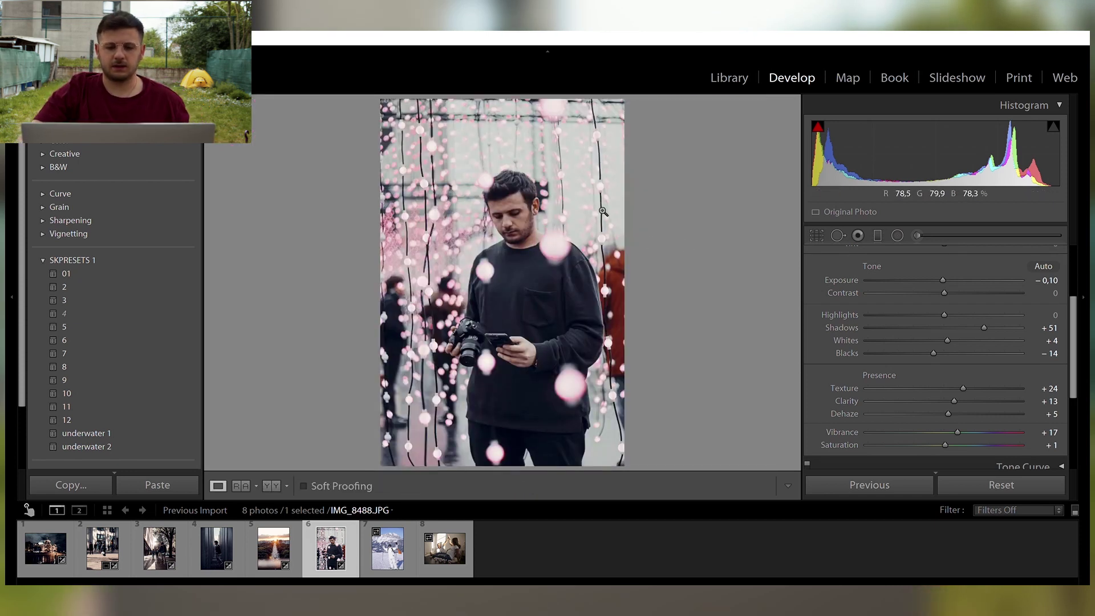
{"action": "key", "text": "shift+m"}
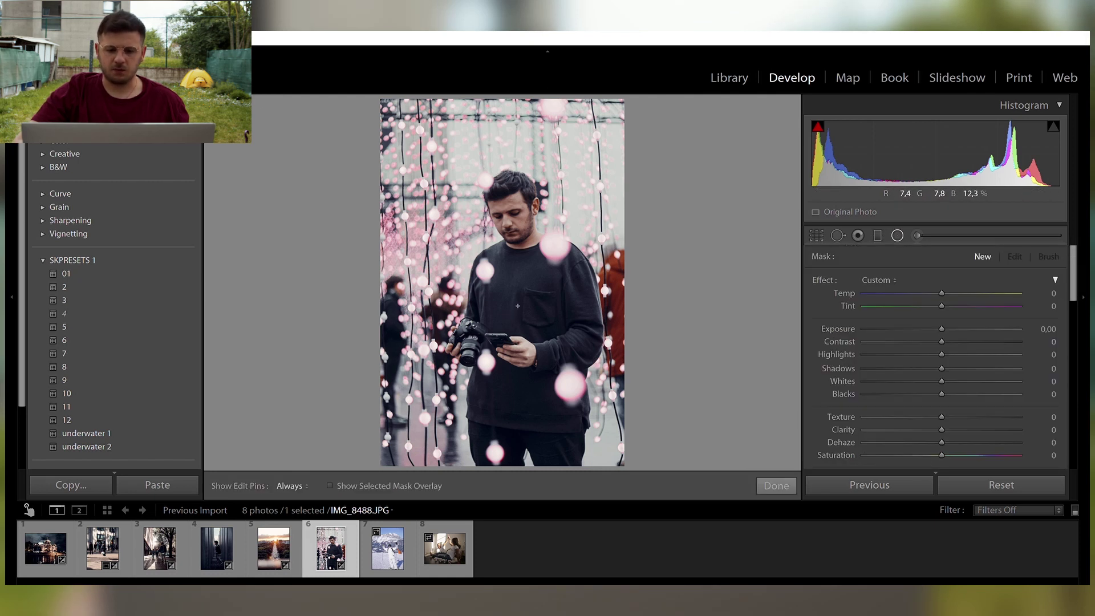
Step: Draw an ellipse around the man, rotate and centre it, and remove the mask's pink tint
{"action": "left_click_drag", "start_coordinate": [517, 303], "coordinate": [595, 446]}
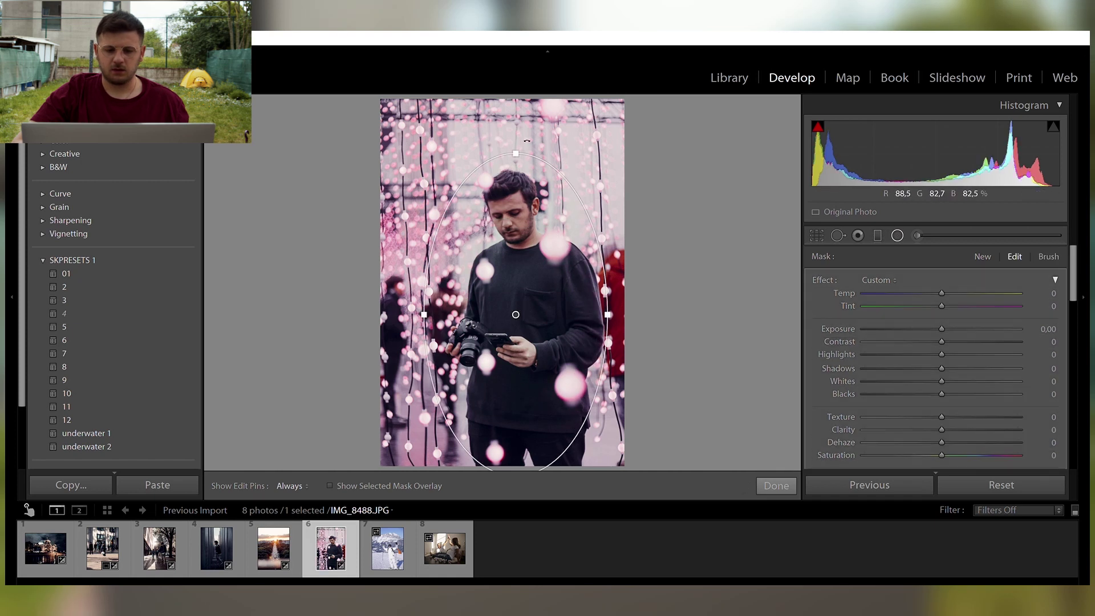
{"action": "left_click_drag", "start_coordinate": [519, 130], "coordinate": [497, 131]}
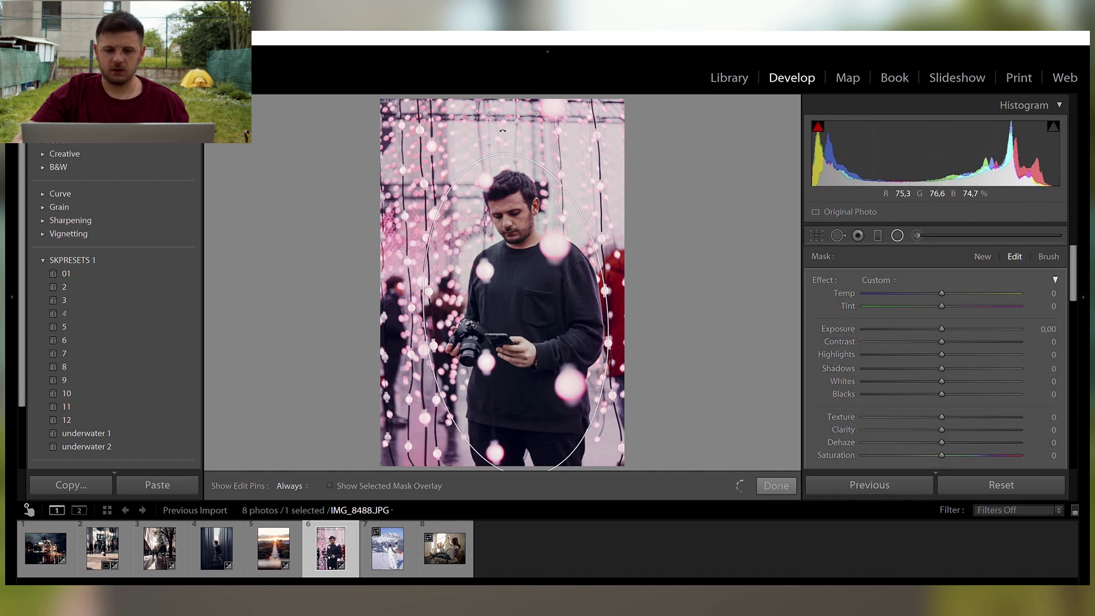
{"action": "left_click_drag", "start_coordinate": [554, 284], "coordinate": [563, 291]}
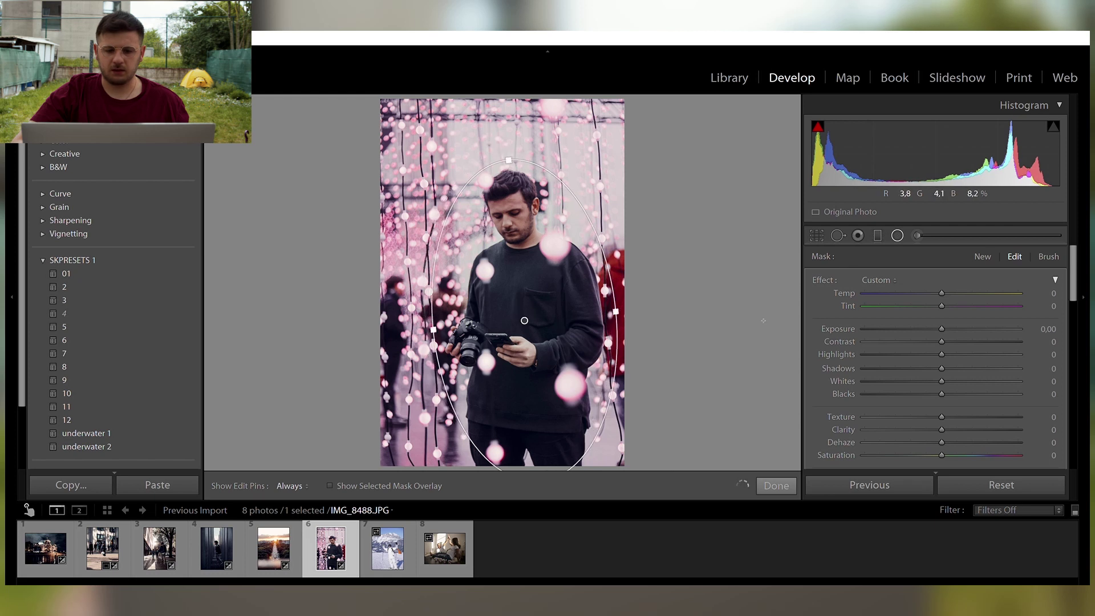
{"action": "scroll", "coordinate": [829, 394], "scroll_direction": "down", "scroll_amount": 5}
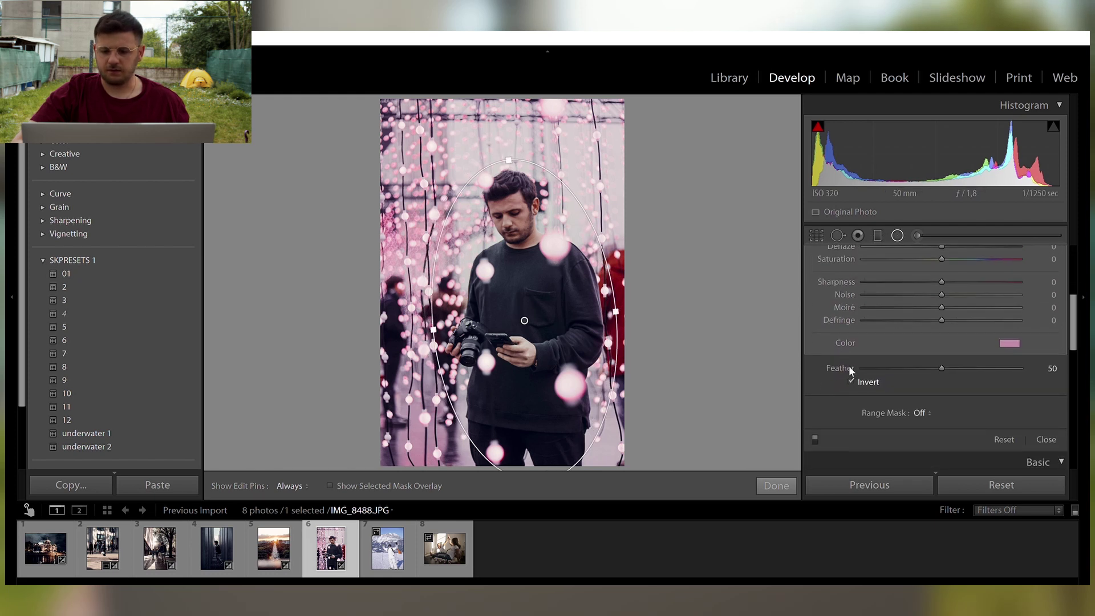
{"action": "scroll", "coordinate": [839, 313], "scroll_direction": "up", "scroll_amount": 3}
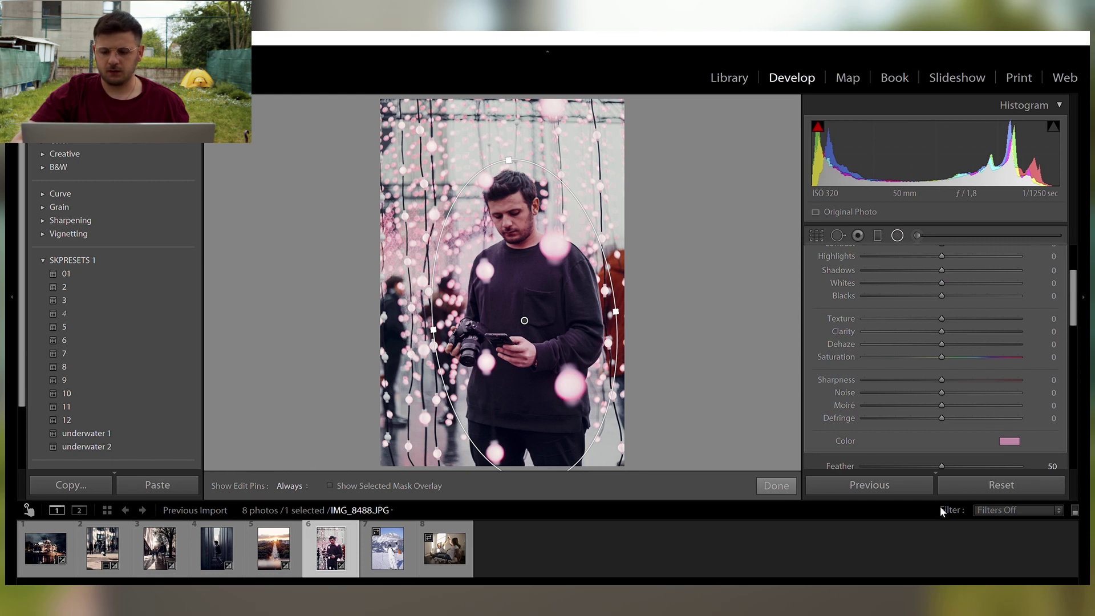
{"action": "key", "text": "super+z"}
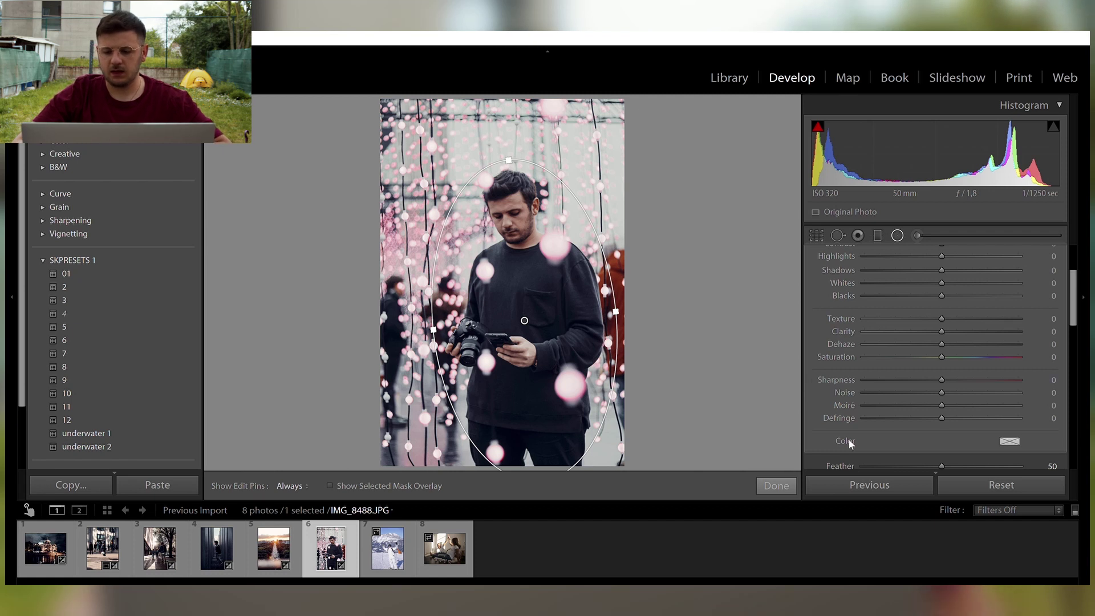
Step: Make the mask darken outside the ellipse at −0.75 exposure with Feather 60, then finish it
{"action": "scroll", "coordinate": [841, 422], "scroll_direction": "down", "scroll_amount": 2}
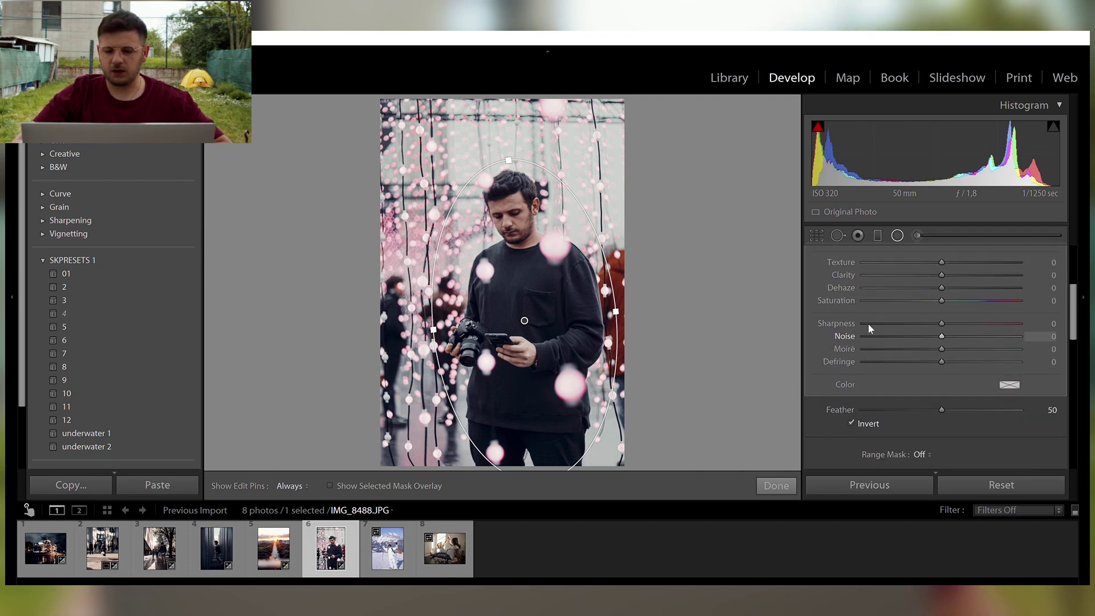
{"action": "left_click", "coordinate": [850, 413]}
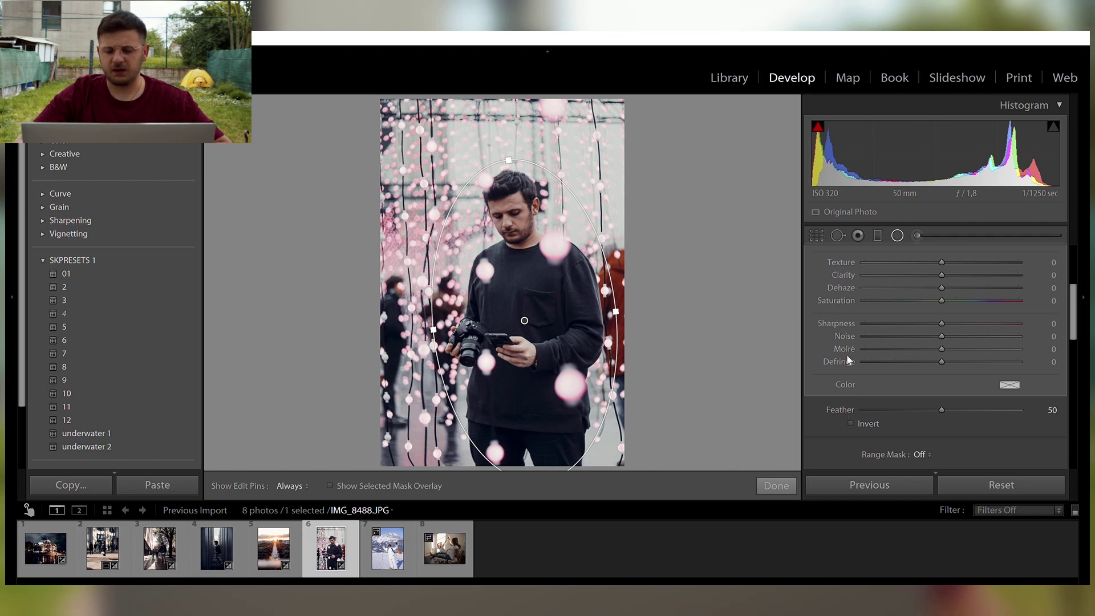
{"action": "scroll", "coordinate": [839, 330], "scroll_direction": "up", "scroll_amount": 5}
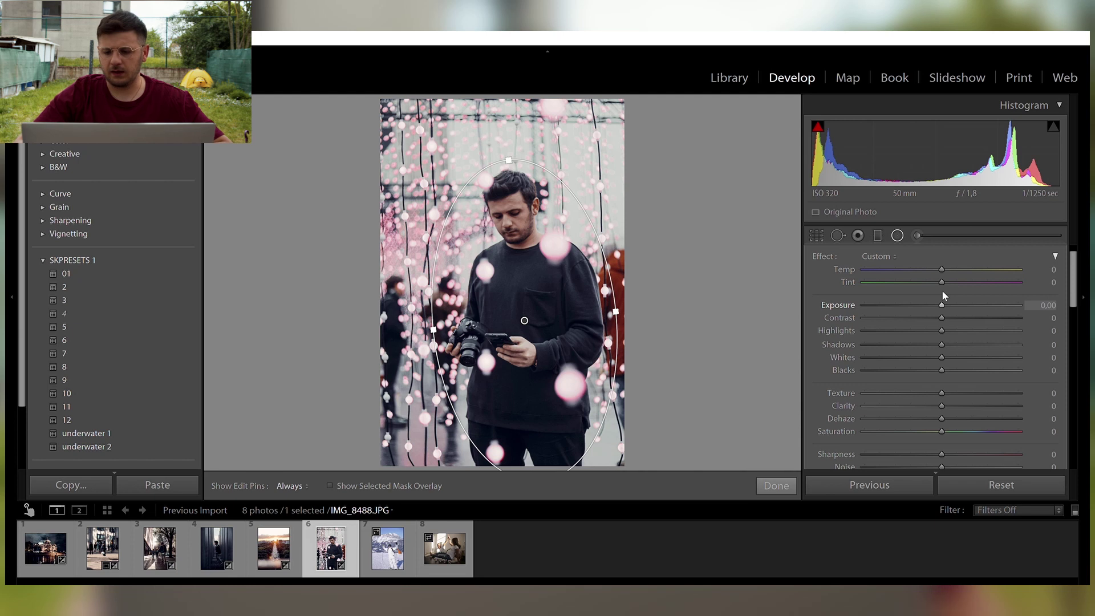
{"action": "scroll", "coordinate": [942, 292], "scroll_direction": "down", "scroll_amount": 8}
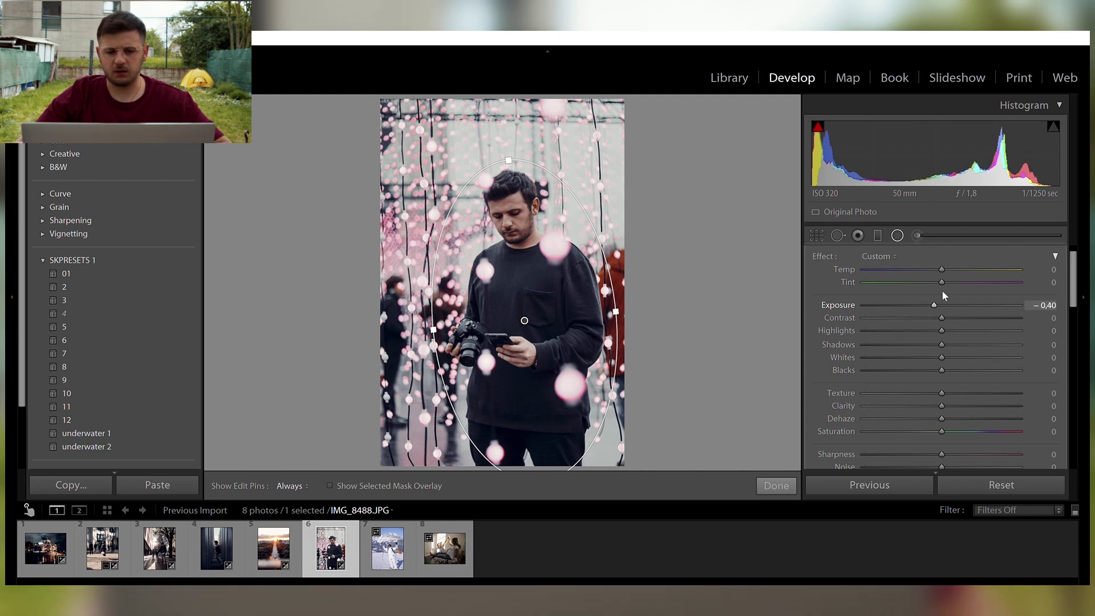
{"action": "scroll", "coordinate": [942, 289], "scroll_direction": "down", "scroll_amount": 12}
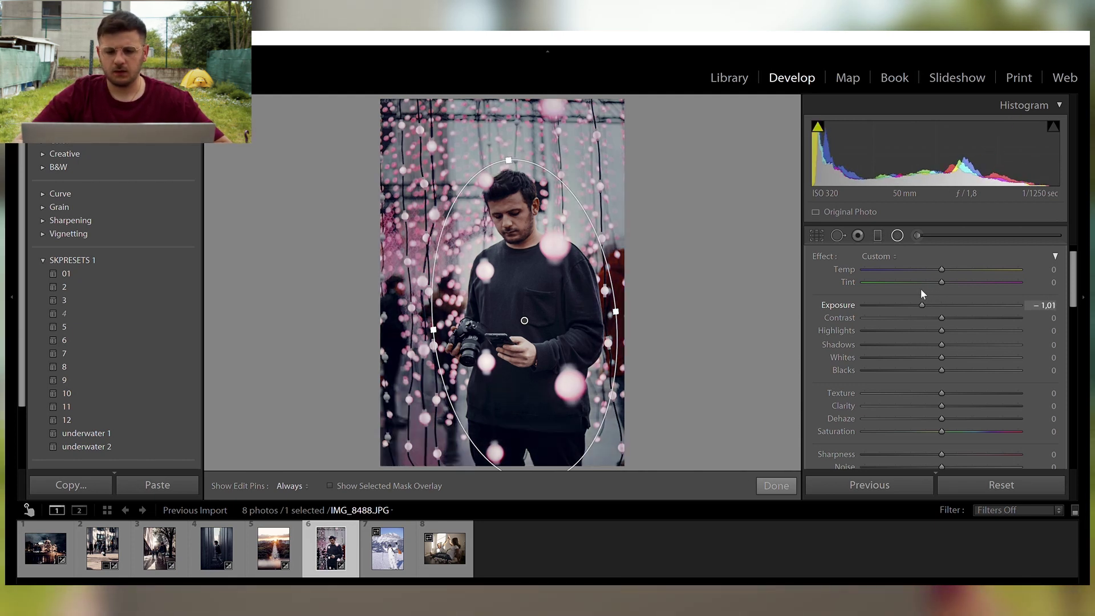
{"action": "scroll", "coordinate": [922, 290], "scroll_direction": "up", "scroll_amount": 5}
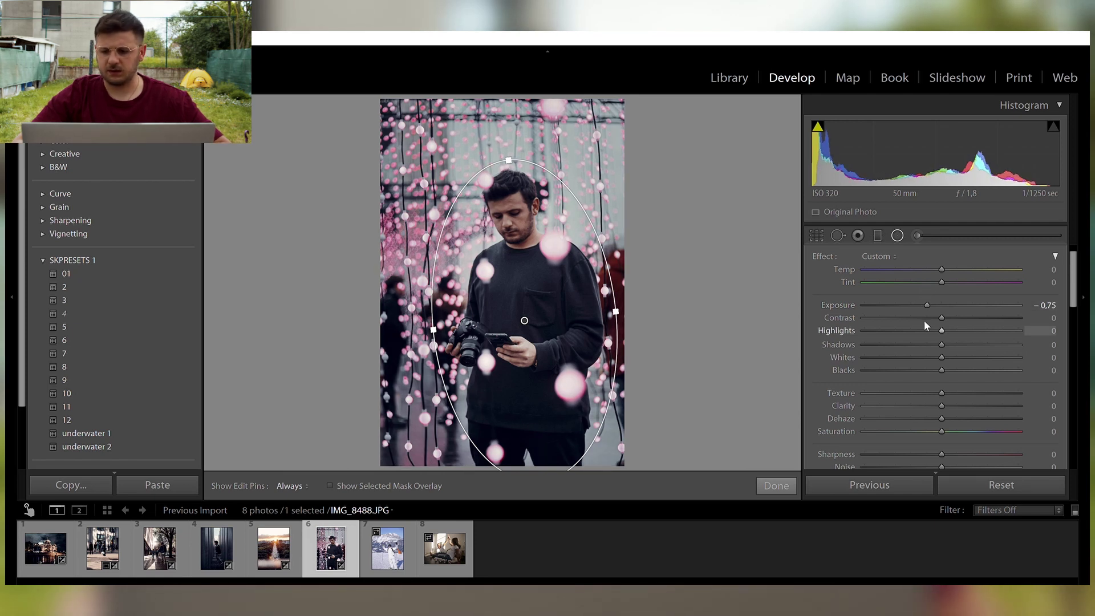
{"action": "scroll", "coordinate": [843, 395], "scroll_direction": "down", "scroll_amount": 3}
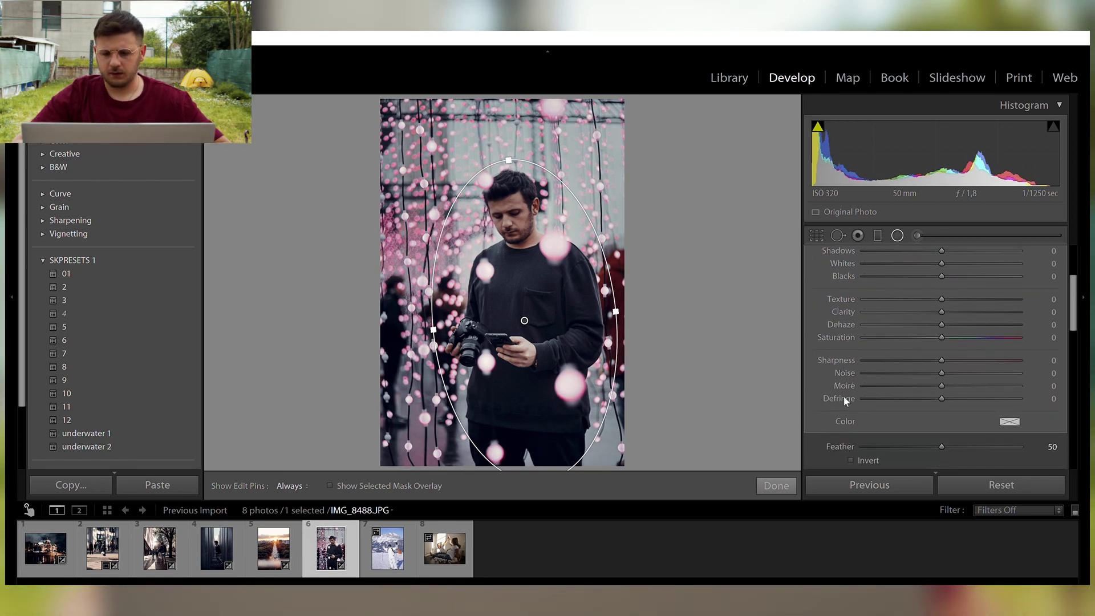
{"action": "left_click_drag", "start_coordinate": [942, 434], "coordinate": [958, 435]}
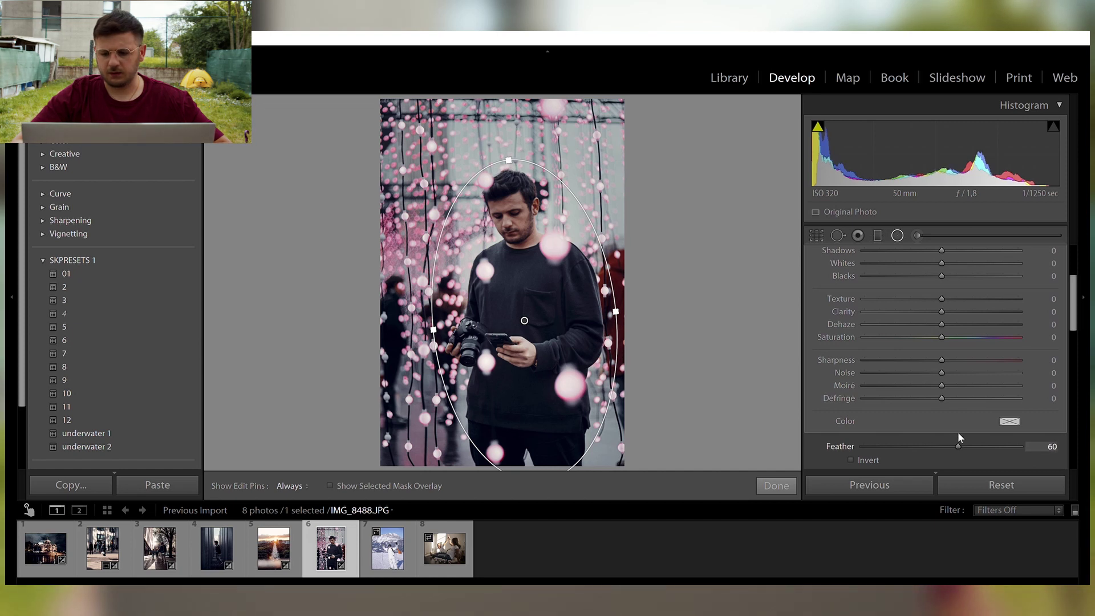
{"action": "left_click", "coordinate": [775, 485]}
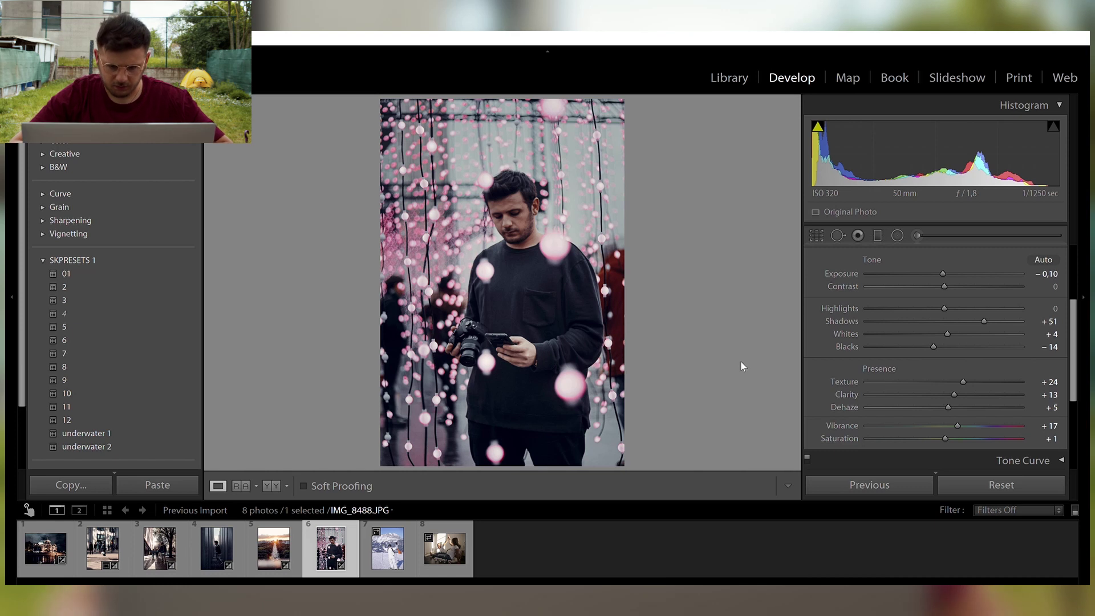
Step: Compare the masked portrait with its original, then move on to the skier photo
{"action": "key", "text": "y"}
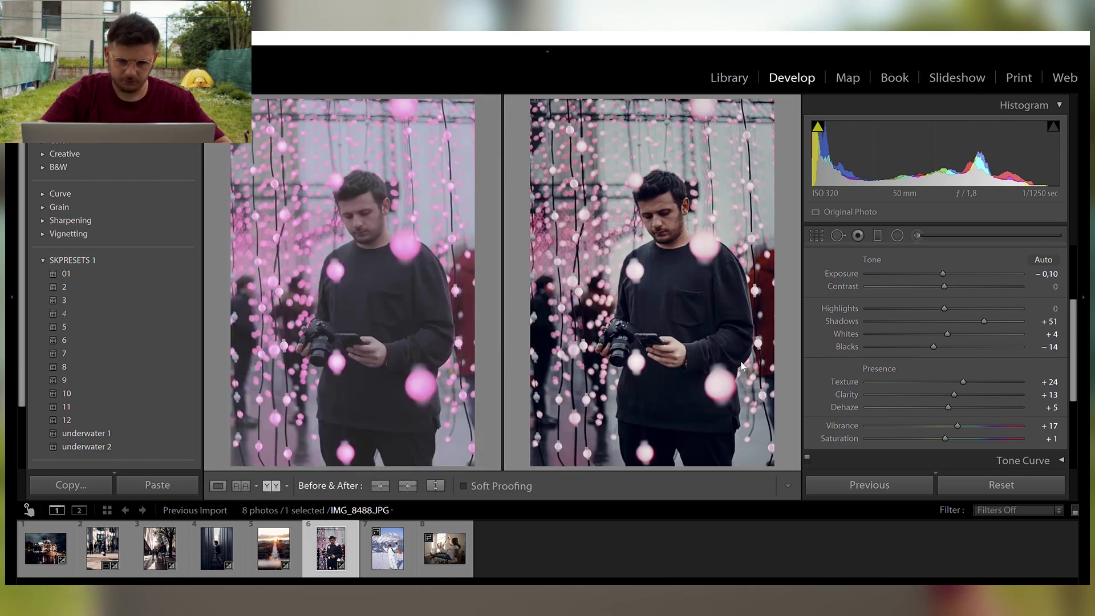
{"action": "key", "text": "y"}
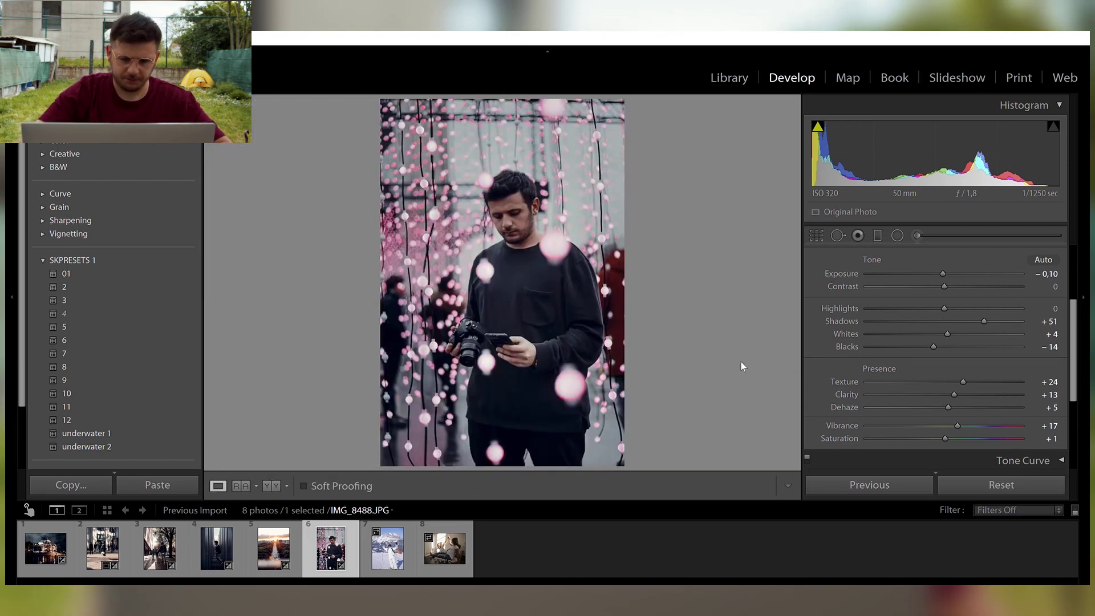
{"action": "key", "text": "Right"}
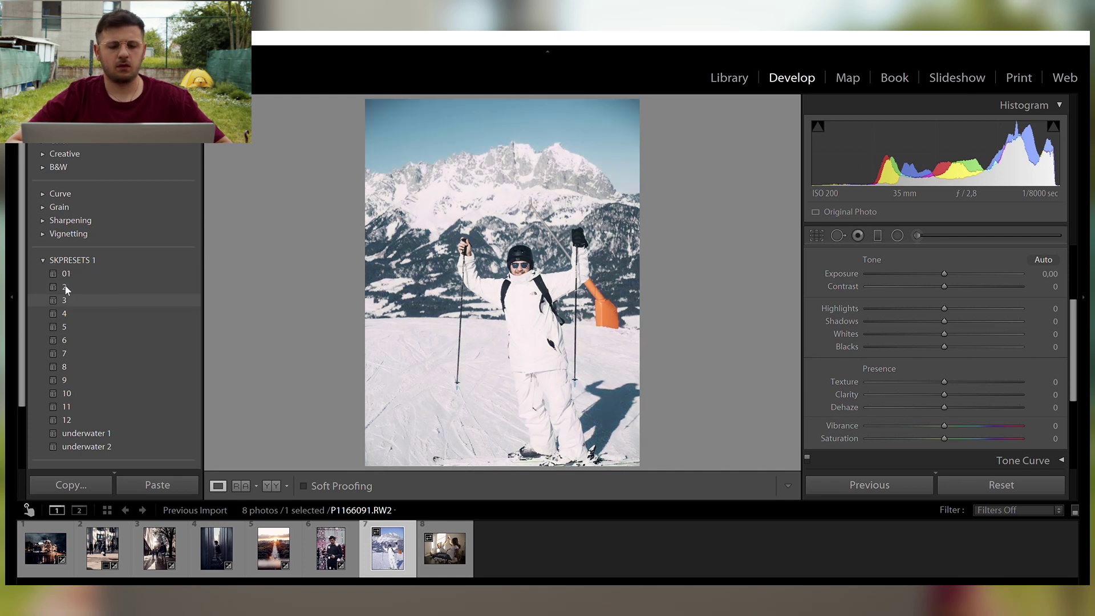
Step: Apply preset 3 and Auto tone to the skier photo, check it at 1:1, then set Vibrance to +10
{"action": "left_click", "coordinate": [65, 296]}
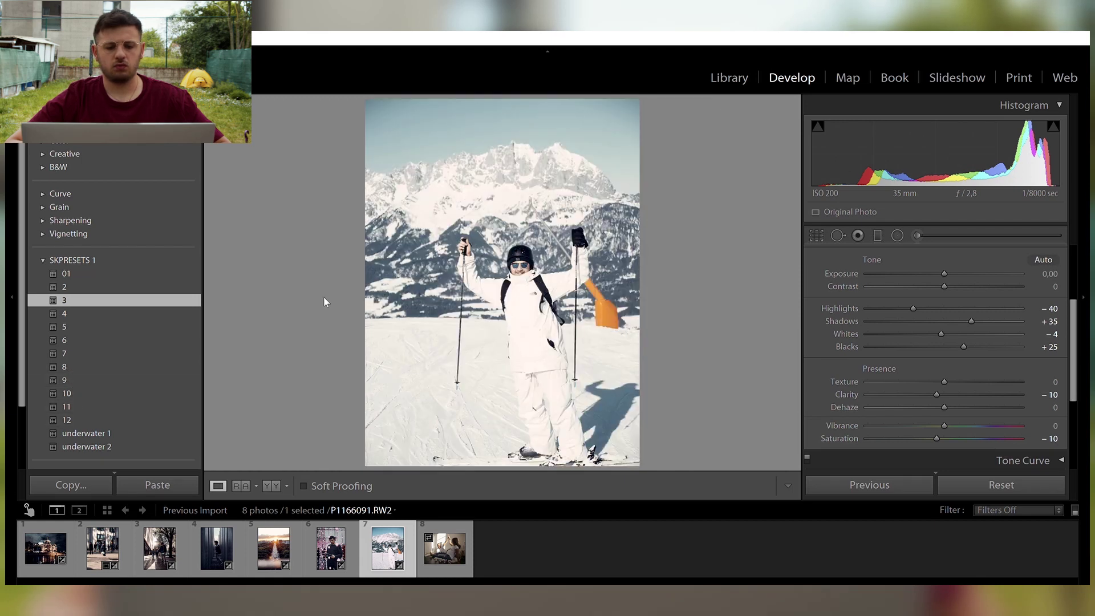
{"action": "left_click", "coordinate": [1043, 259]}
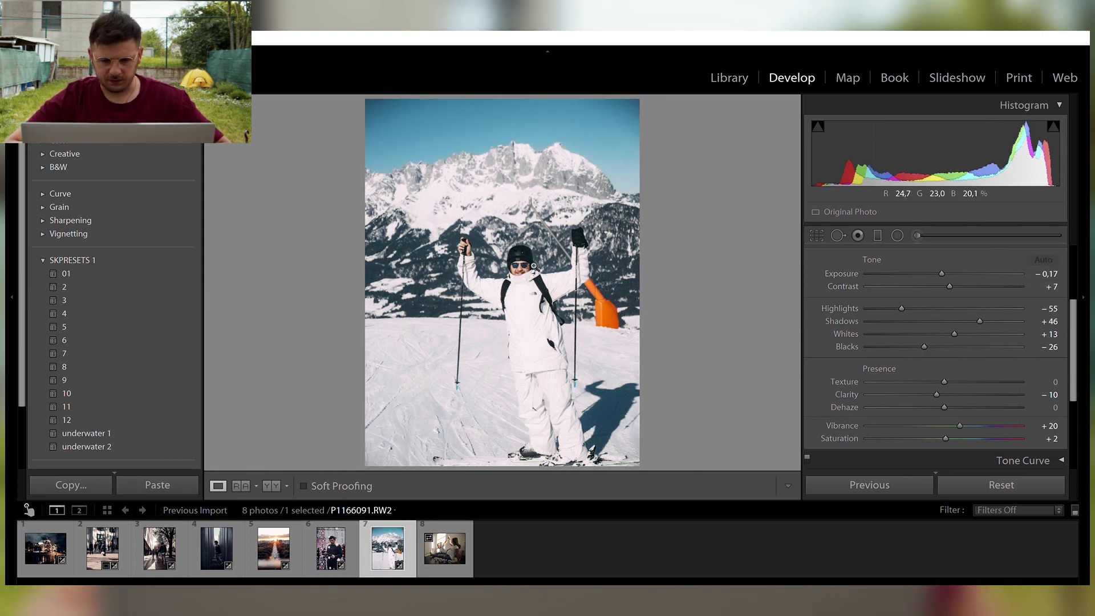
{"action": "left_click", "coordinate": [534, 266]}
{"action": "left_click", "coordinate": [534, 266]}
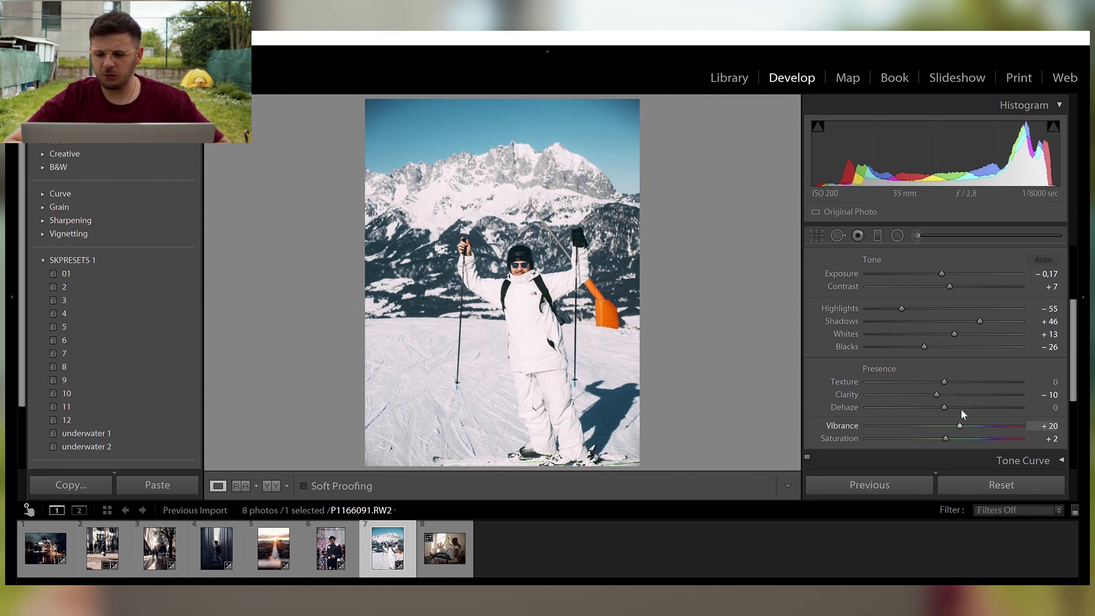
{"action": "scroll", "coordinate": [960, 408], "scroll_direction": "down", "scroll_amount": 2}
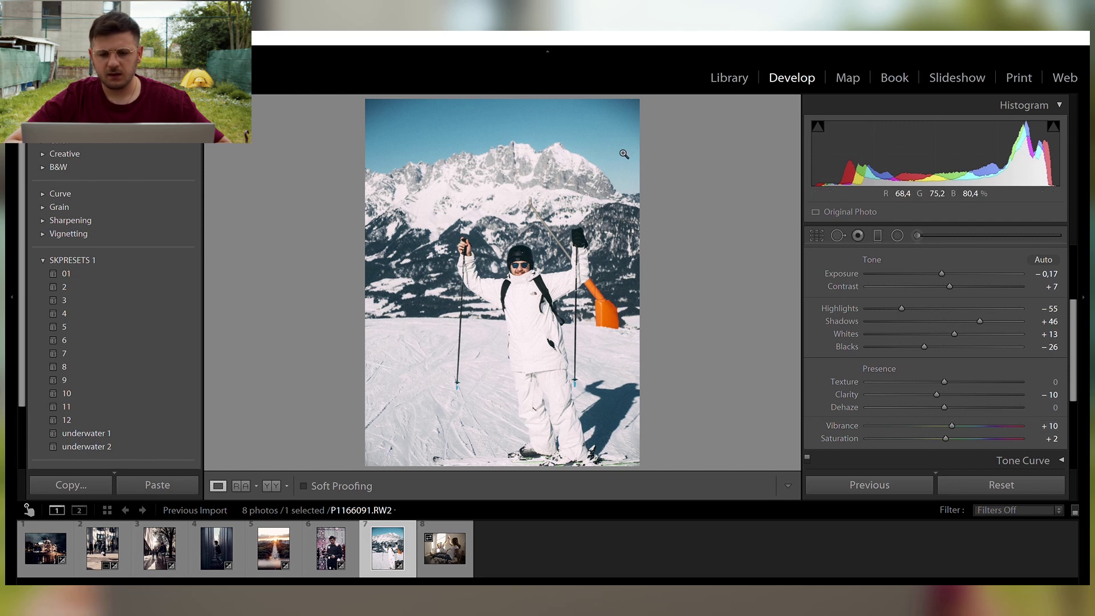
{"action": "scroll", "coordinate": [837, 398], "scroll_direction": "down", "scroll_amount": 3}
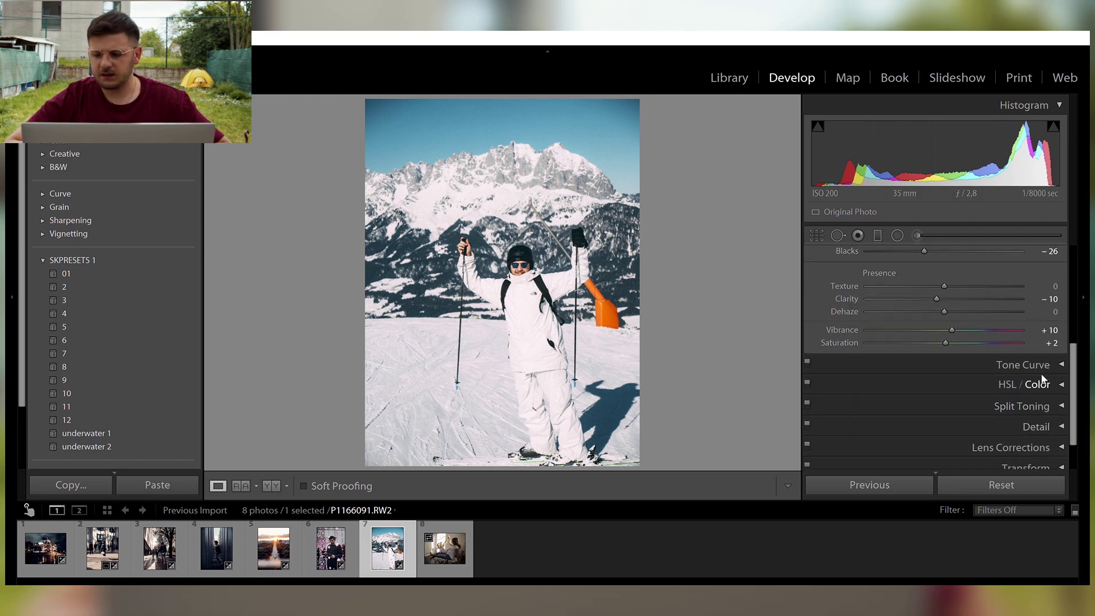
Step: Desaturate the blue sky with the HSL targeted saturation tool to Blue −62, then compare with the original
{"action": "left_click", "coordinate": [1055, 378]}
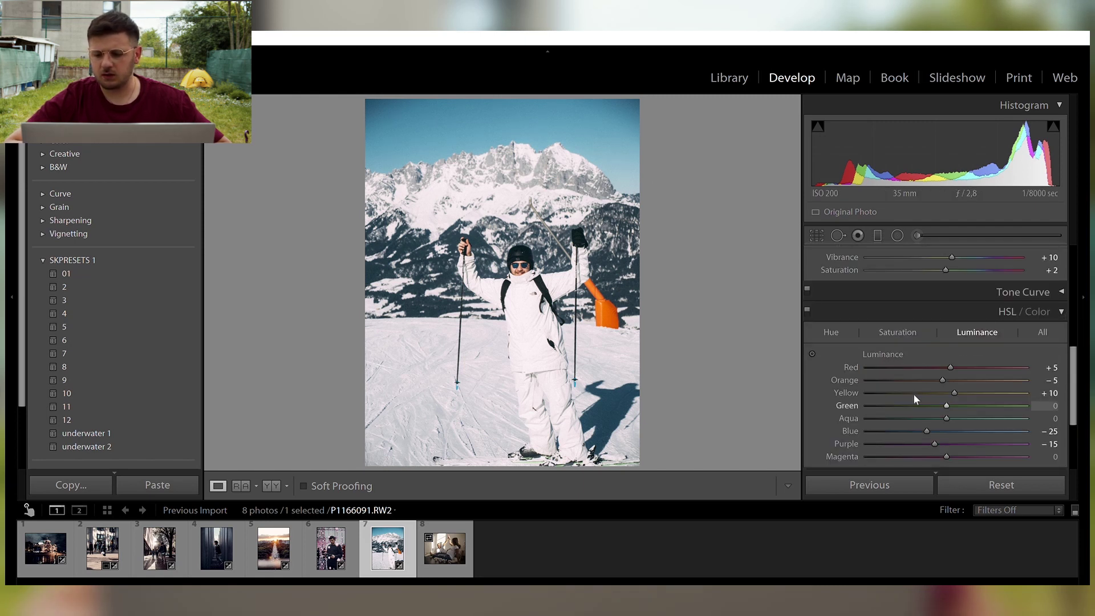
{"action": "left_click", "coordinate": [890, 331]}
{"action": "left_click", "coordinate": [812, 354]}
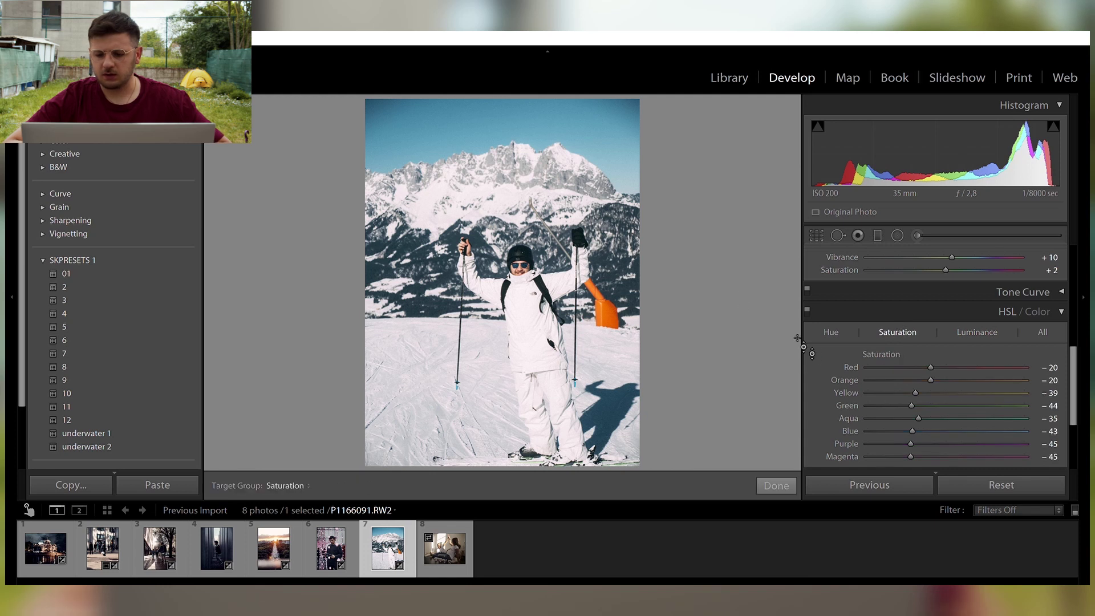
{"action": "left_click_drag", "start_coordinate": [565, 103], "coordinate": [565, 129]}
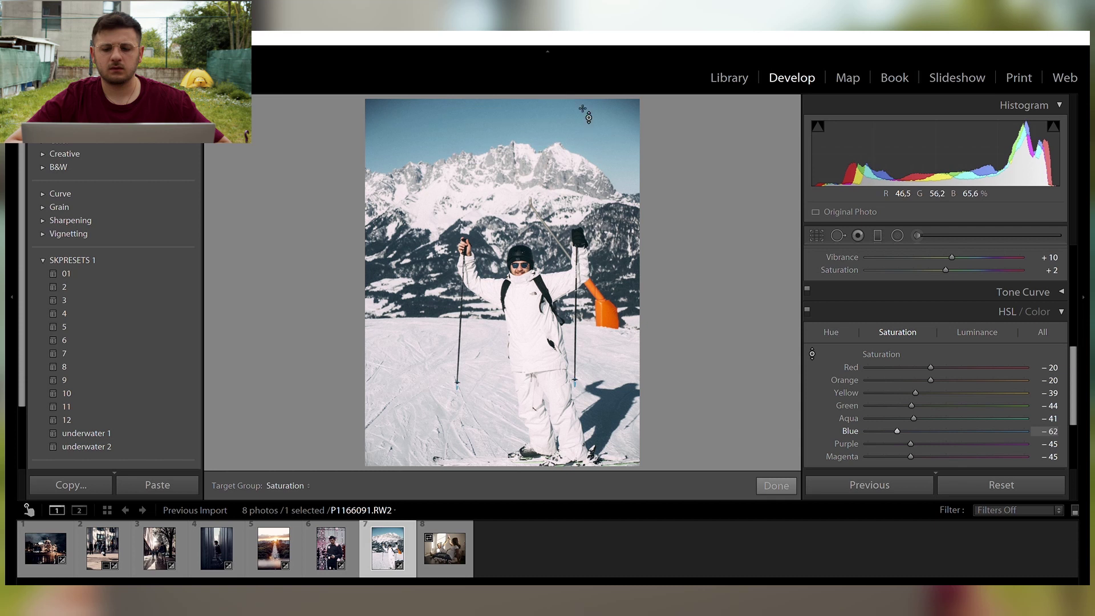
{"action": "left_click", "coordinate": [775, 485]}
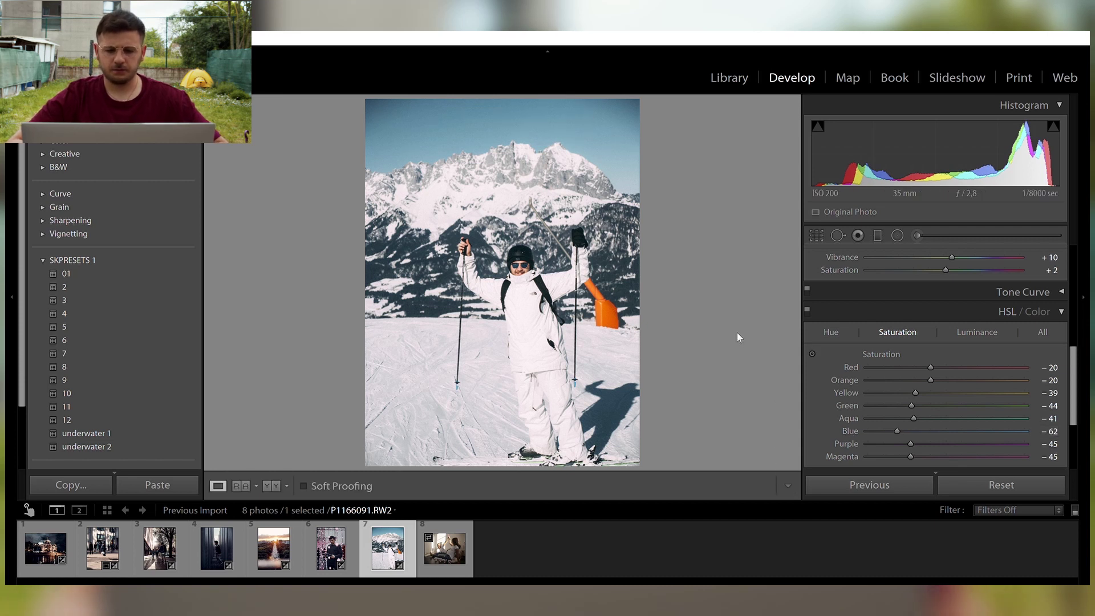
{"action": "key", "text": "y"}
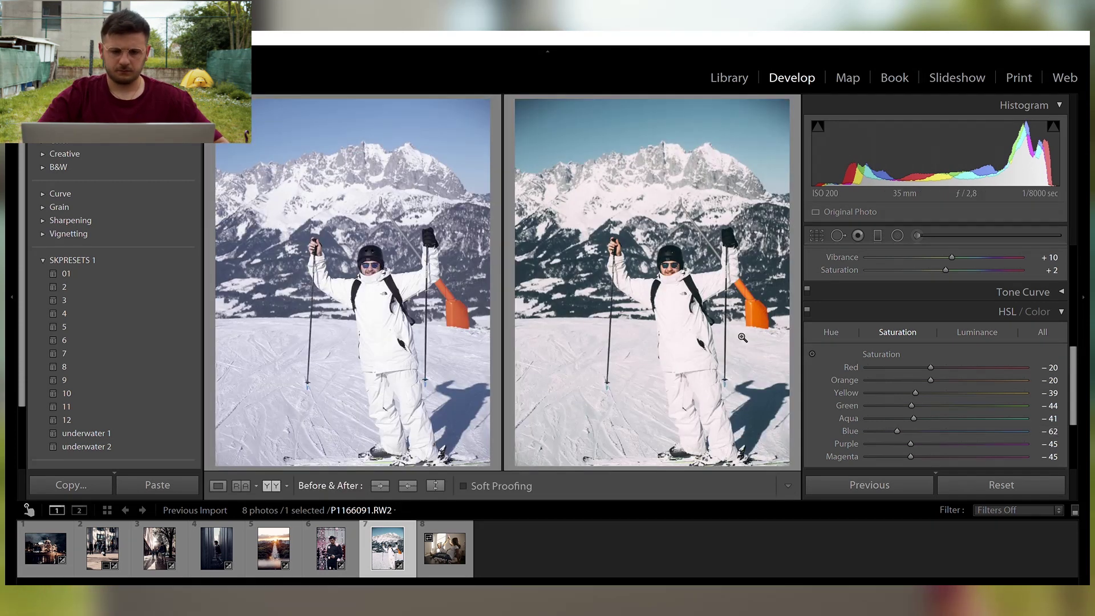
{"action": "key", "text": "y"}
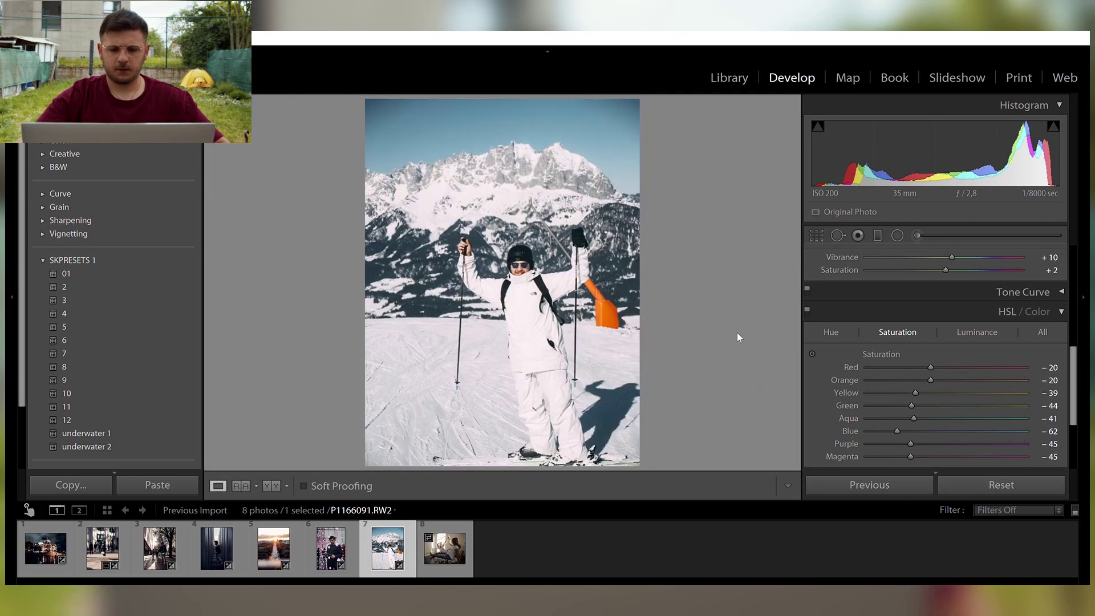
Step: Open the couple photo and straighten it to −1.84°, then briefly view the pink-lights portrait and return
{"action": "left_click", "coordinate": [440, 539]}
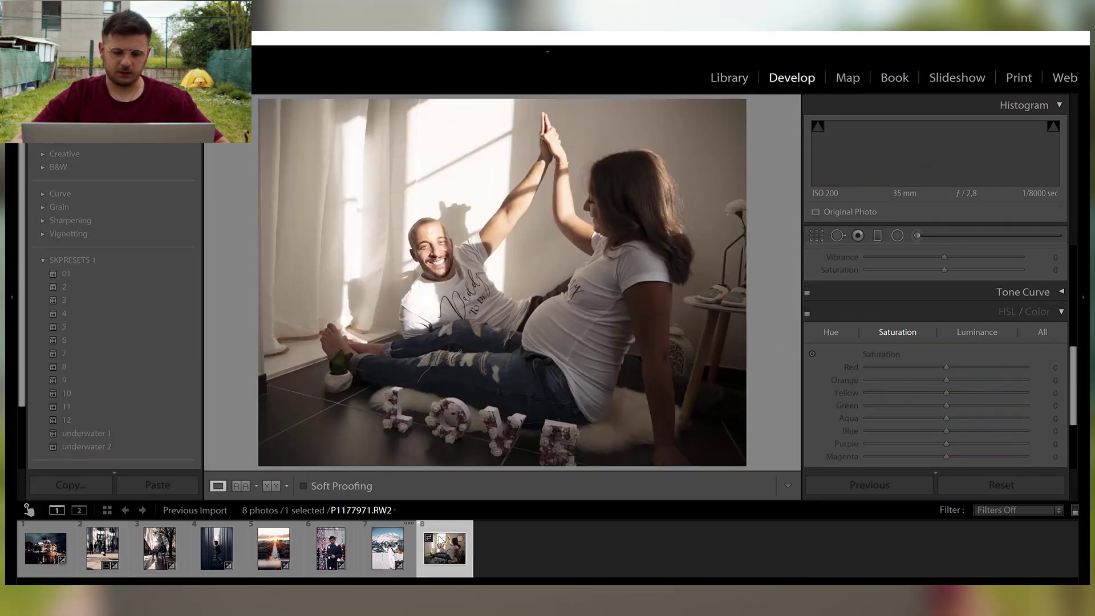
{"action": "key", "text": "r"}
{"action": "left_click_drag", "start_coordinate": [753, 452], "coordinate": [757, 444]}
{"action": "key", "text": "Return"}
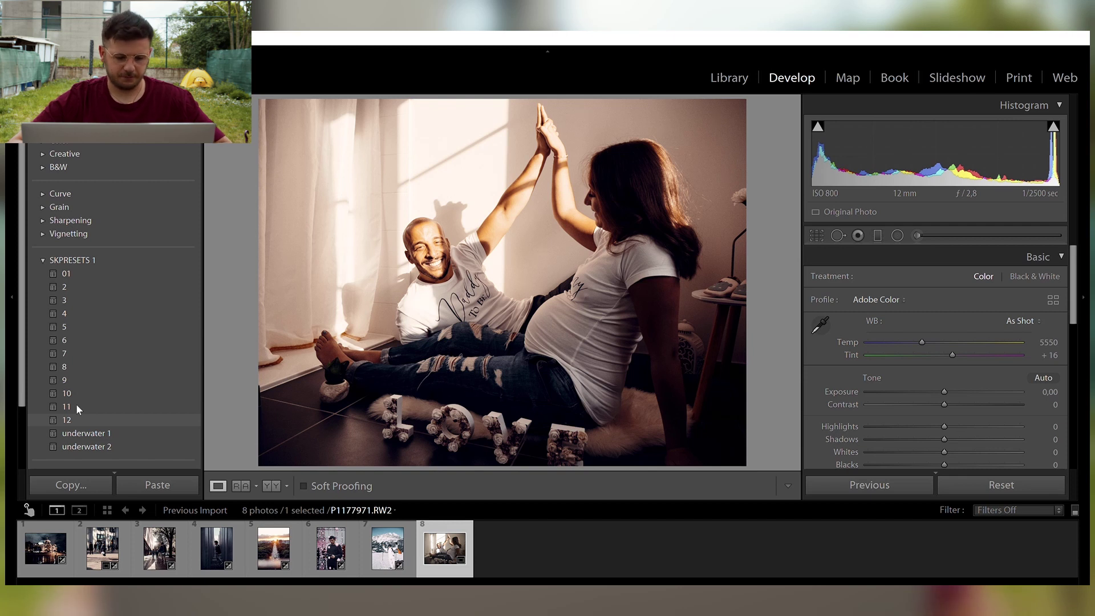
{"action": "left_click", "coordinate": [339, 538]}
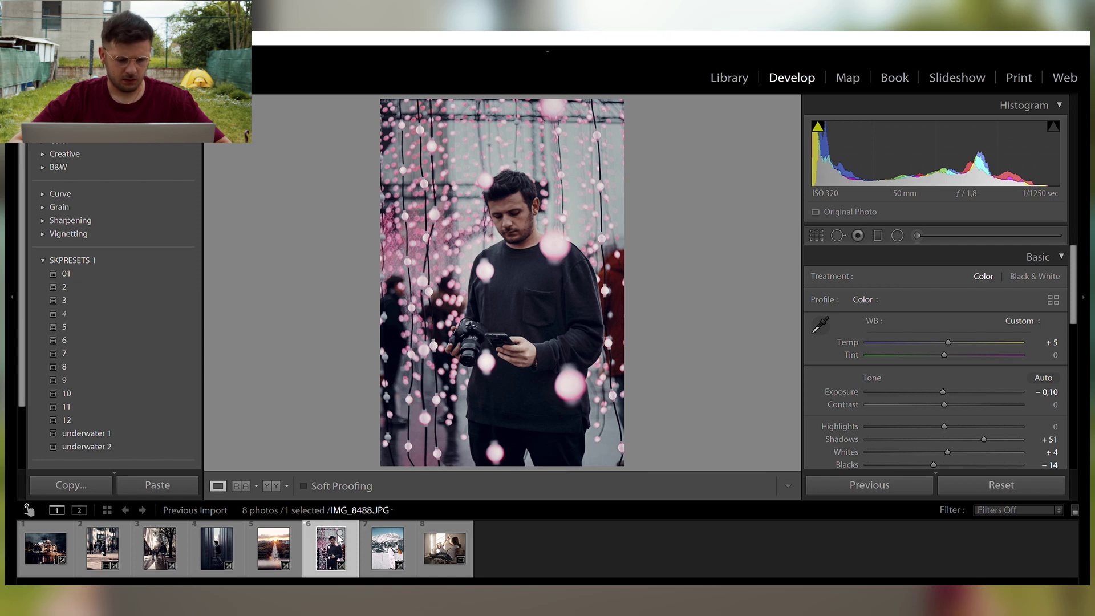
{"action": "left_click", "coordinate": [433, 542]}
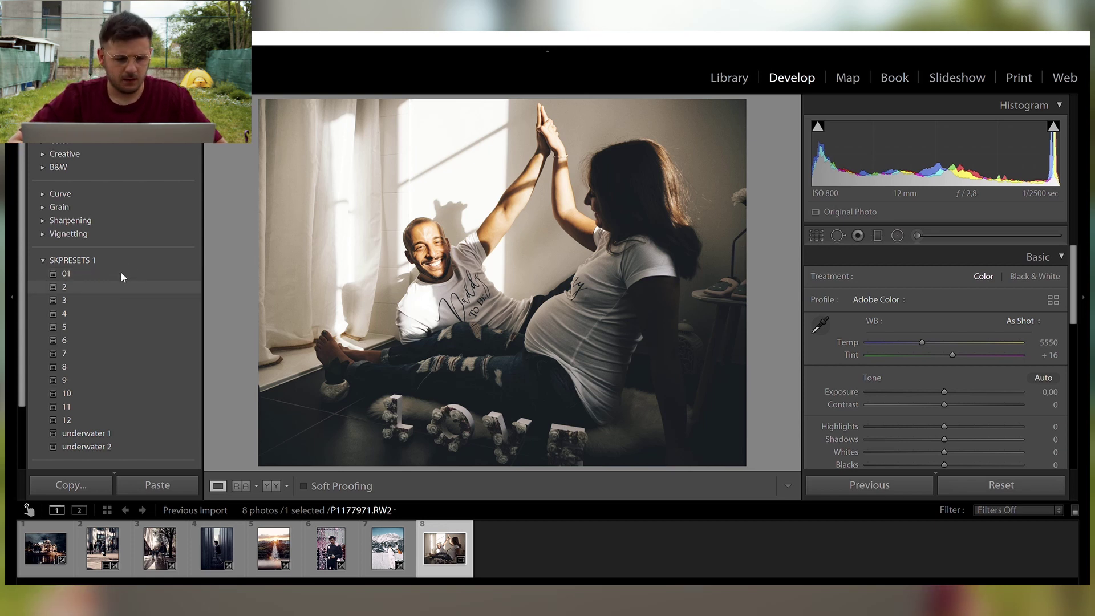
Step: Give the couple photo preset 4, Auto tone and Exposure −0.07, checking the face and the original
{"action": "left_click", "coordinate": [66, 313]}
{"action": "left_click", "coordinate": [1041, 372]}
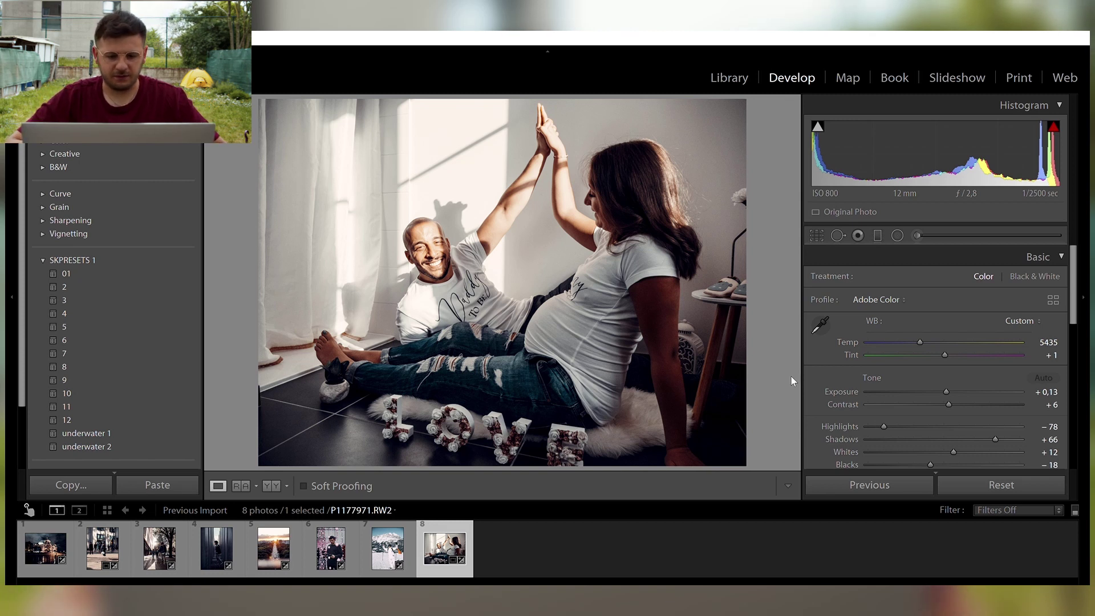
{"action": "left_click", "coordinate": [435, 234]}
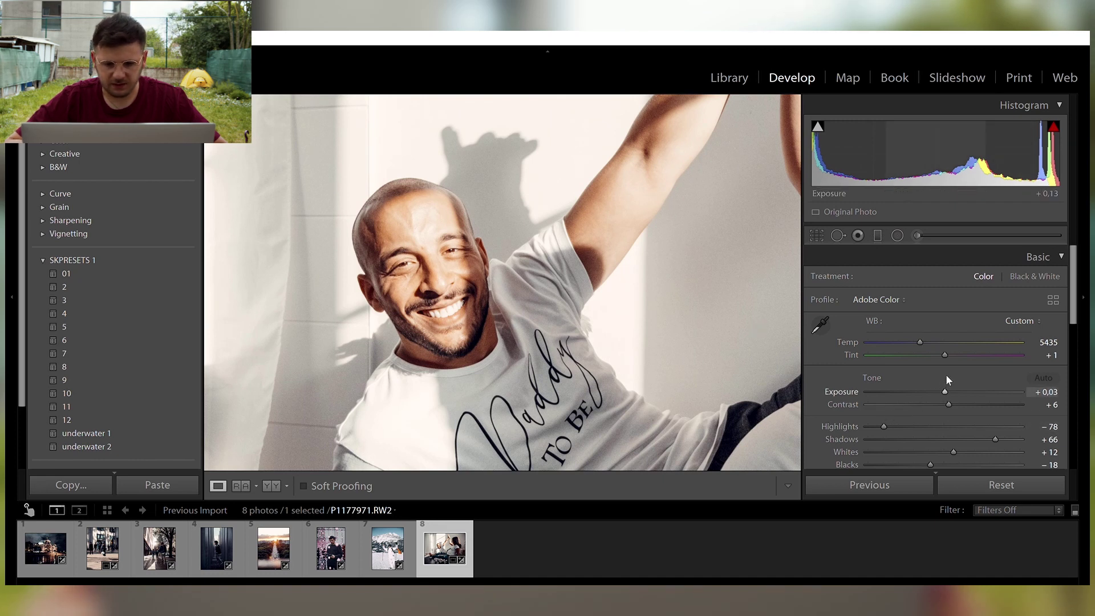
{"action": "scroll", "coordinate": [946, 379], "scroll_direction": "down", "scroll_amount": 2}
{"action": "left_click", "coordinate": [483, 438]}
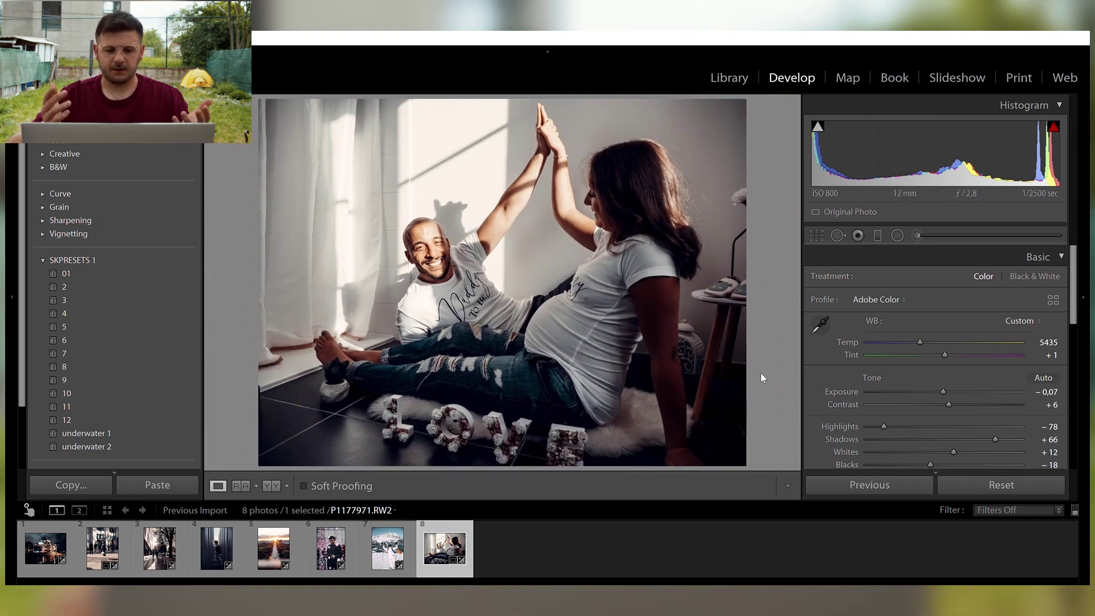
{"action": "key", "text": "y"}
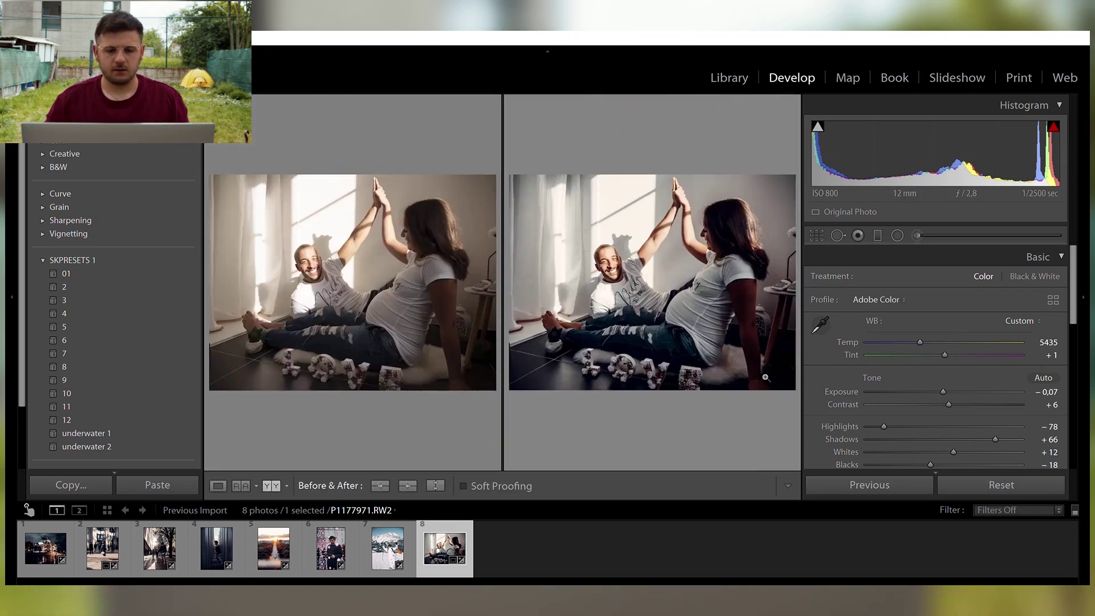
Step: Step through the graded photos from the Reichstag night shot to the sunset street photo
{"action": "key", "text": "y"}
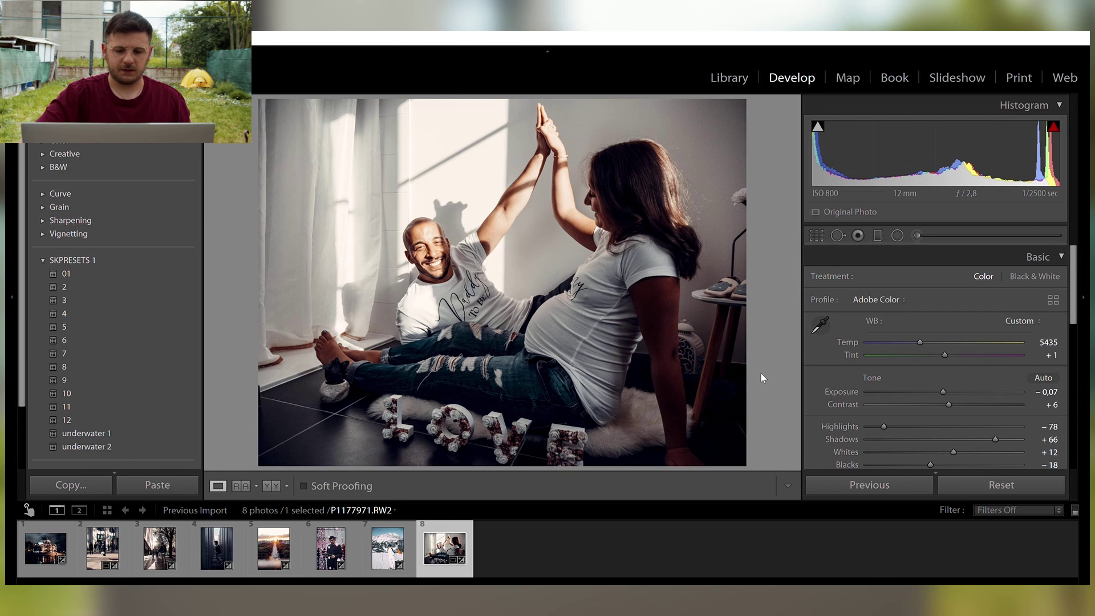
{"action": "left_click", "coordinate": [36, 540]}
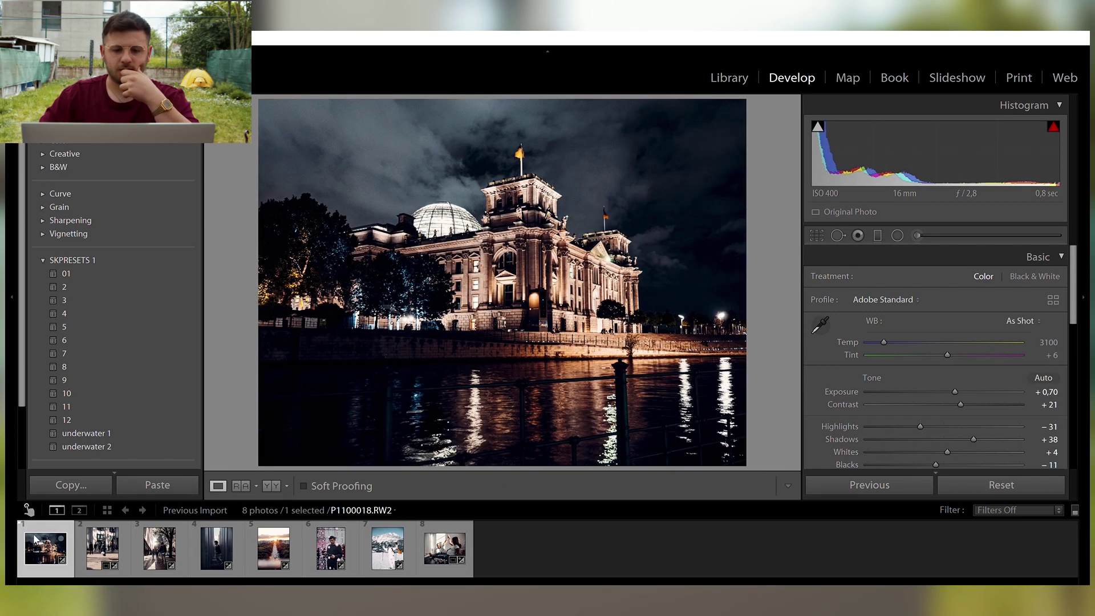
{"action": "key", "text": "Right"}
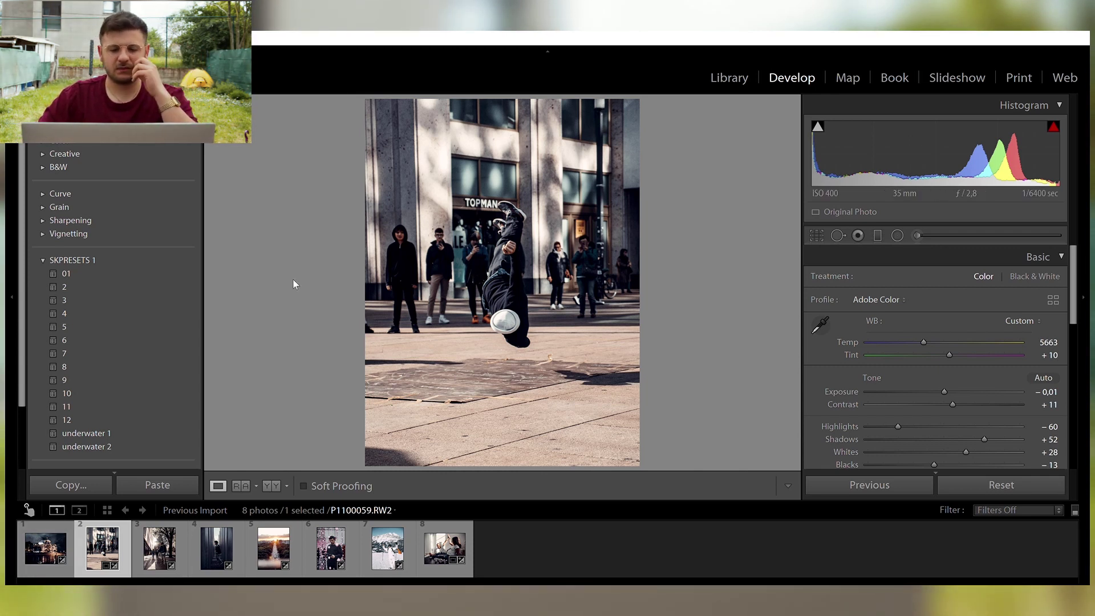
{"action": "key", "text": "Right"}
{"action": "key", "text": "Right"}
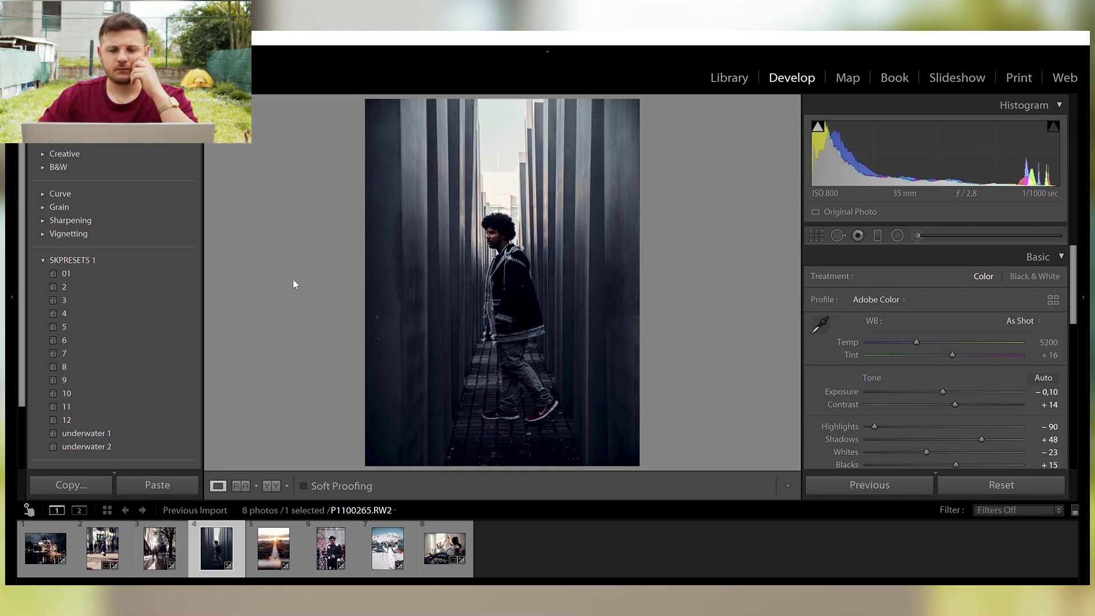
{"action": "key", "text": "Right"}
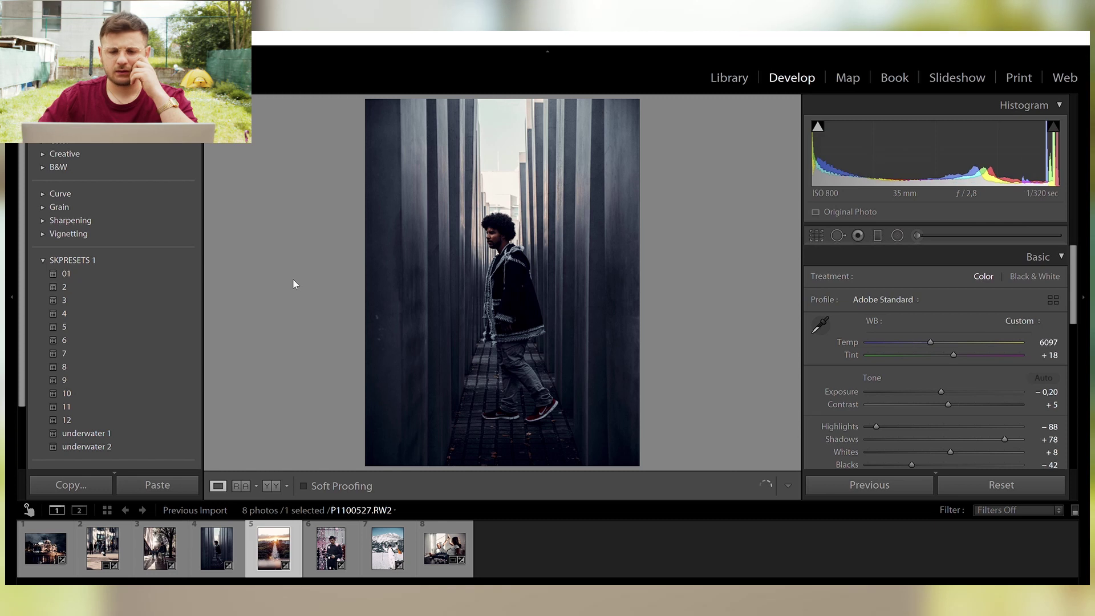
{"action": "key", "text": "Left"}
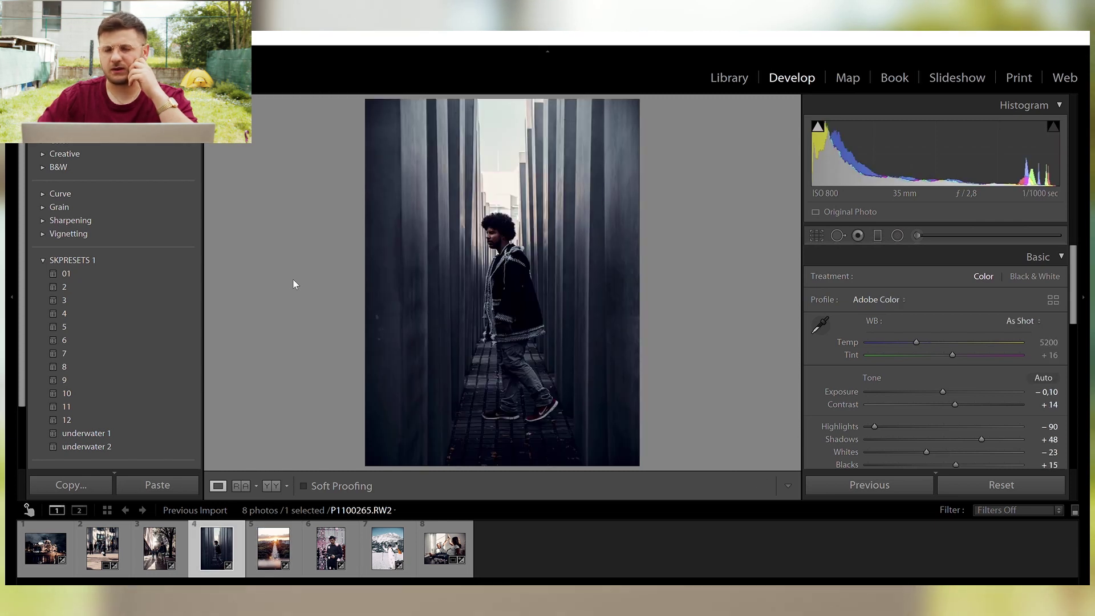
{"action": "key", "text": "Right"}
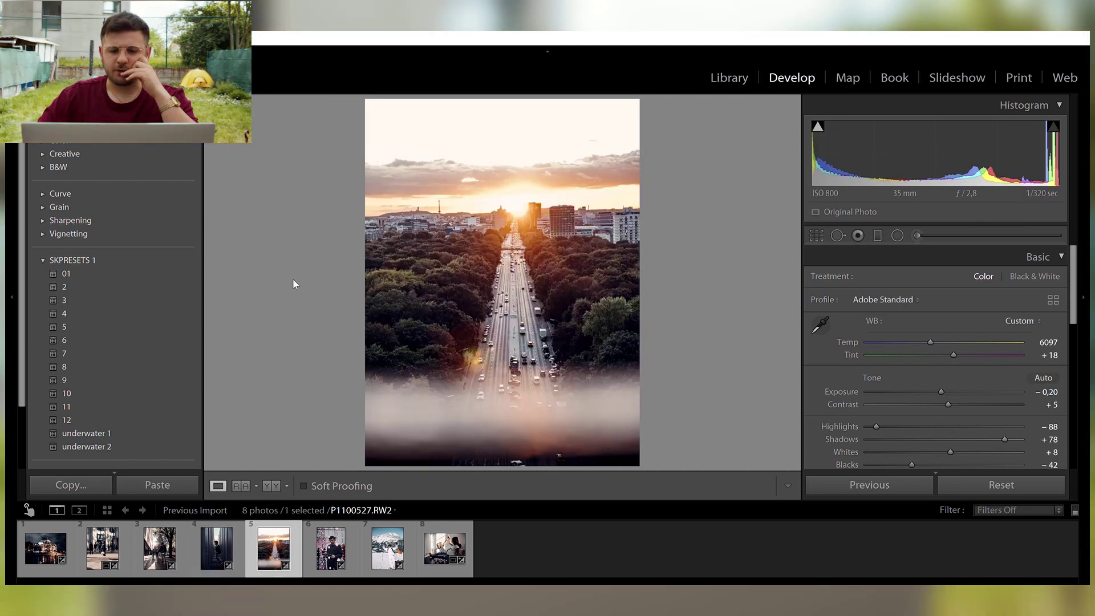
Step: Compare the sunset street photo with its original, then move on to the pink-lights portrait
{"action": "key", "text": "y"}
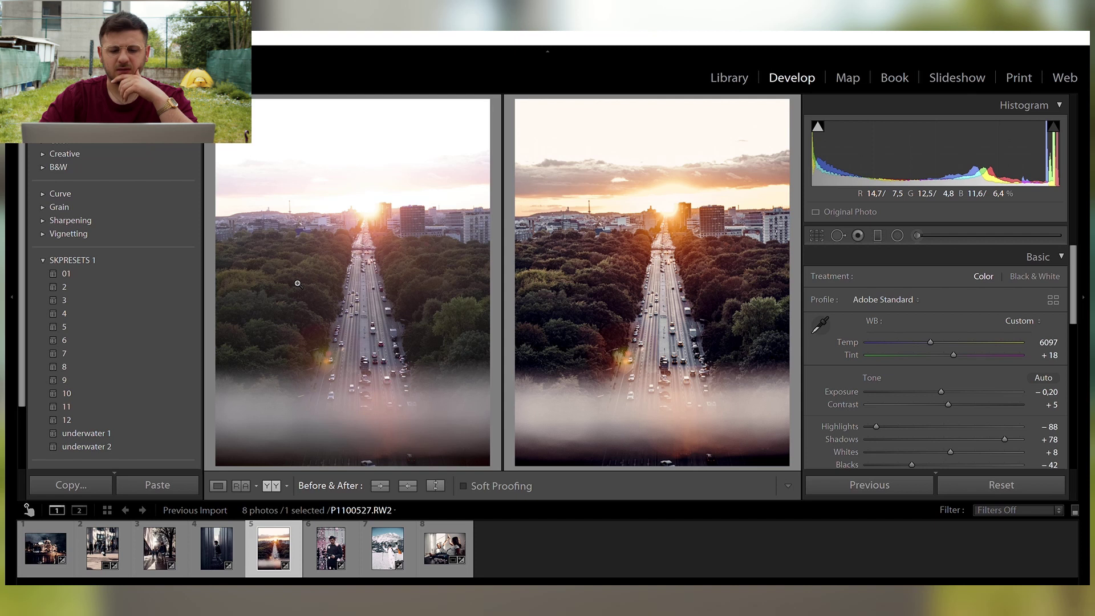
{"action": "key", "text": "y"}
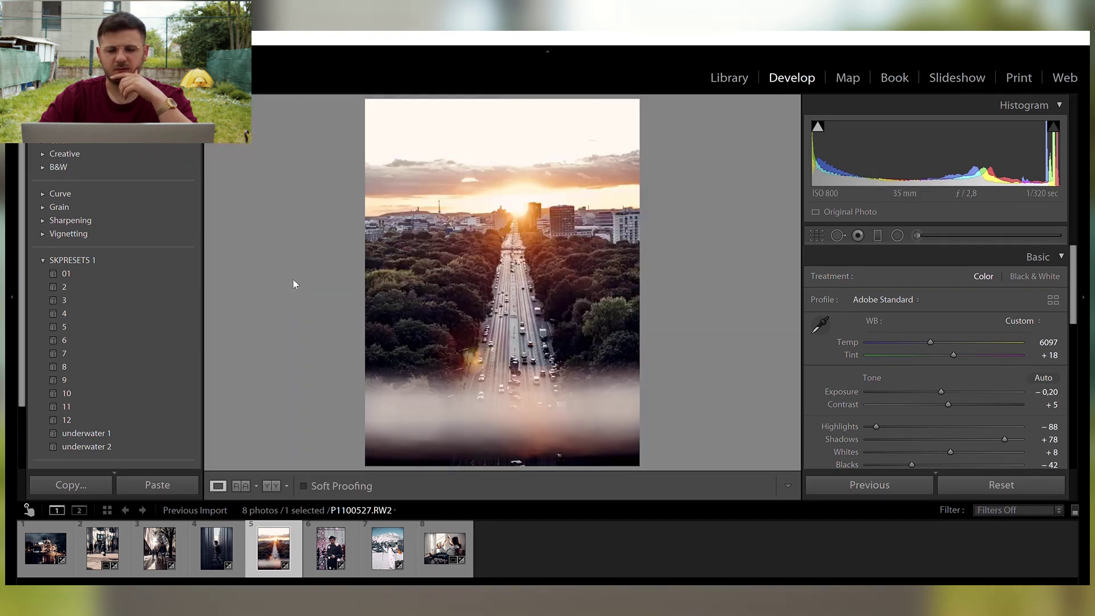
{"action": "key", "text": "Right"}
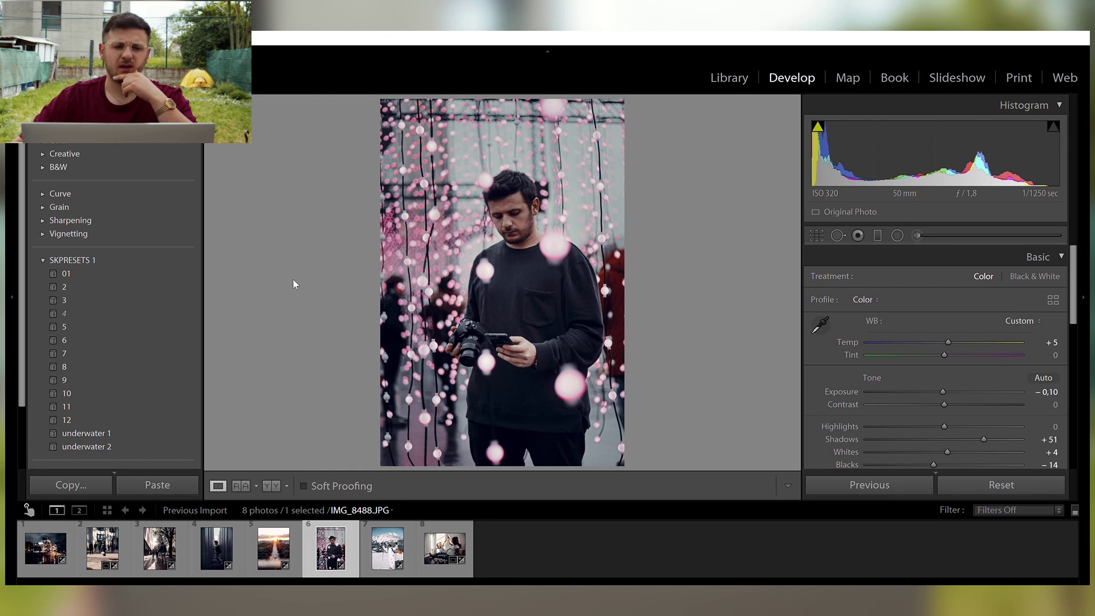
Step: Rotate the pink-lights portrait 1.07° to level it, then step ahead to the couple photo
{"action": "key", "text": "r"}
{"action": "left_click_drag", "start_coordinate": [634, 454], "coordinate": [631, 458]}
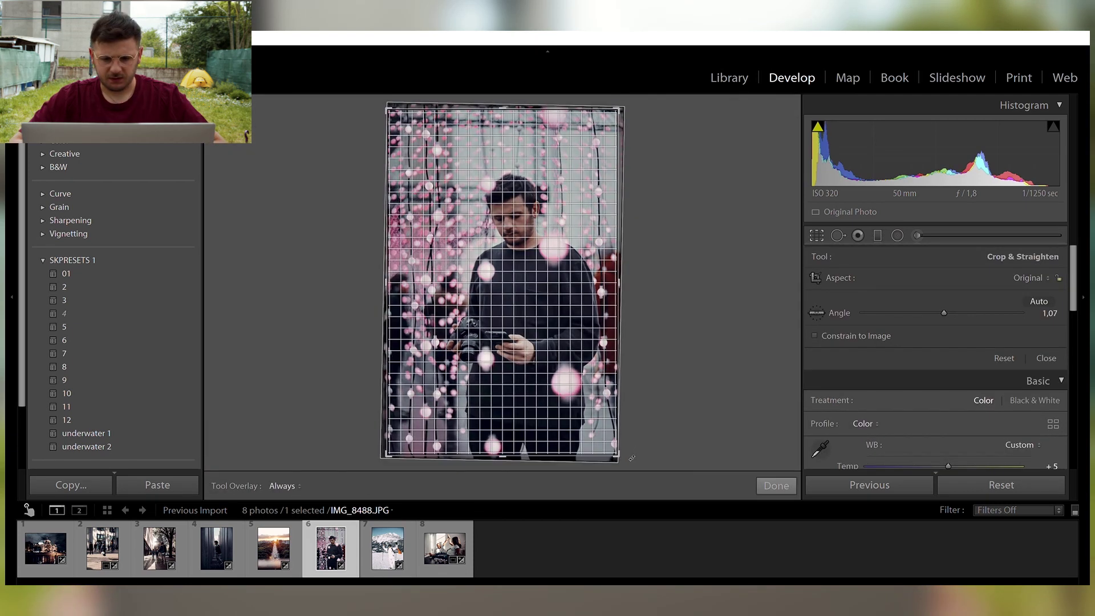
{"action": "left_click", "coordinate": [770, 485]}
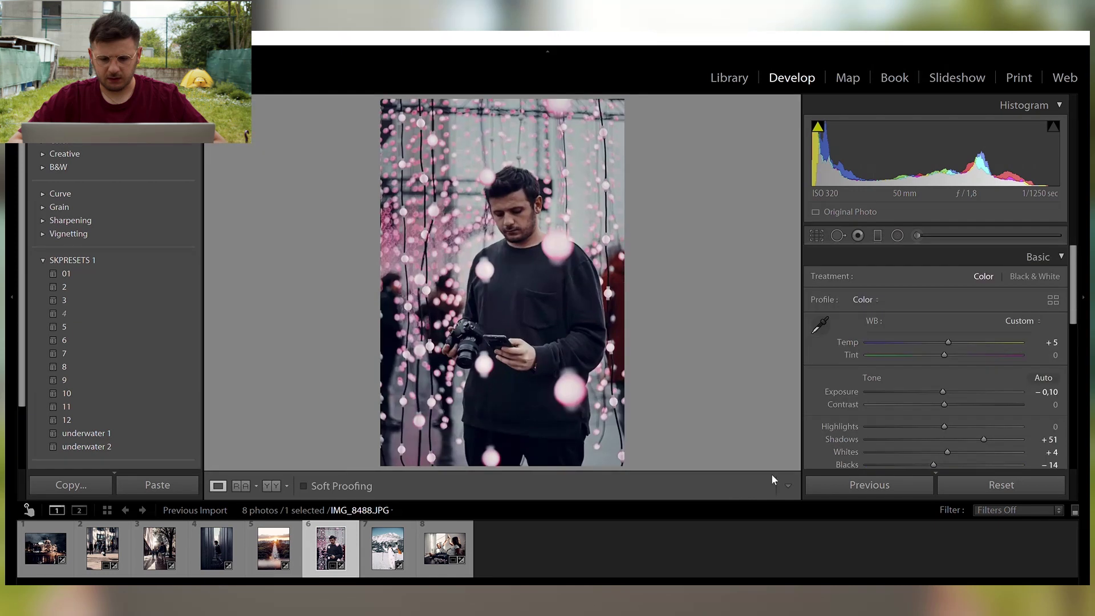
{"action": "key", "text": "Right"}
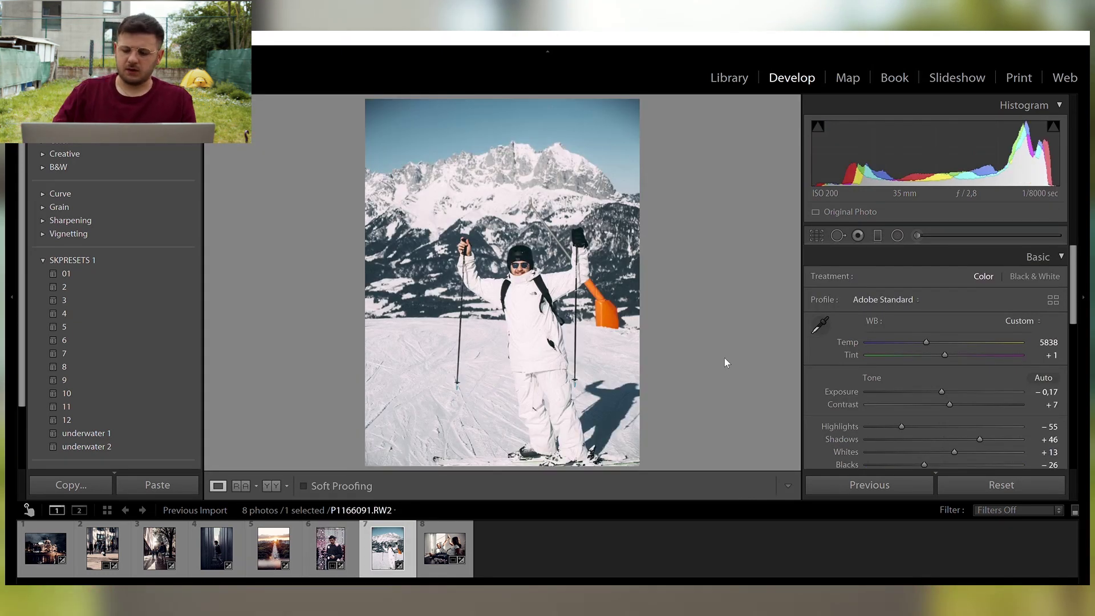
{"action": "key", "text": "Right"}
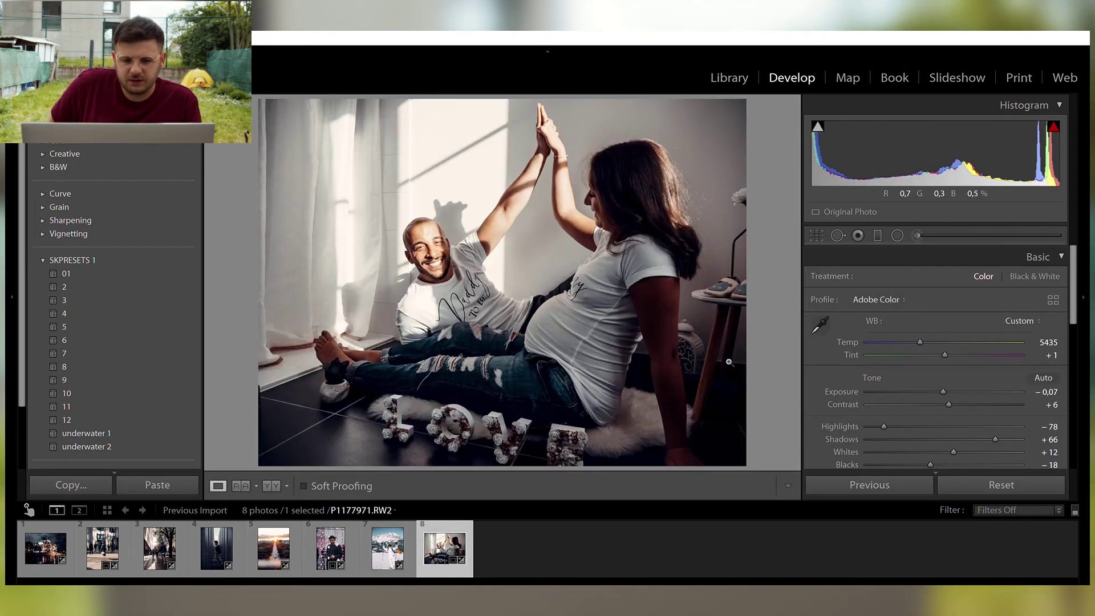